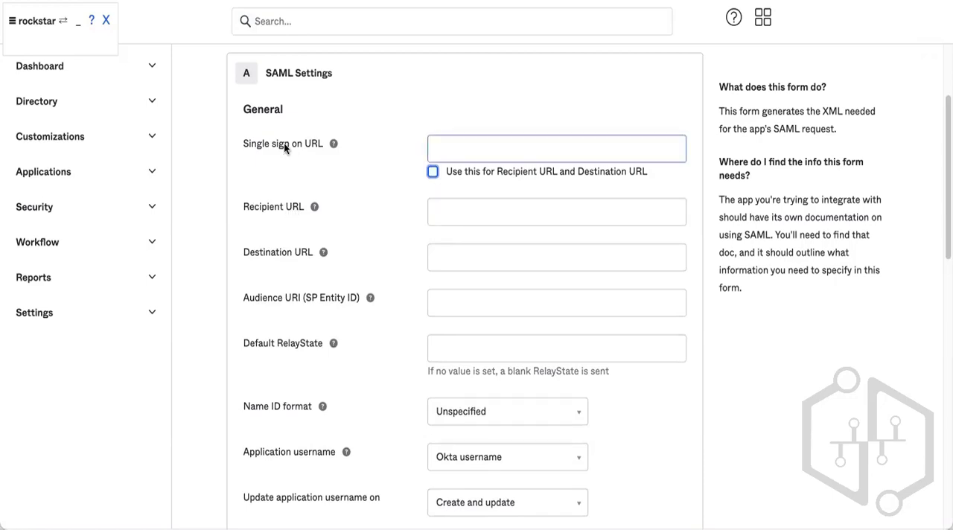
Review the Single sign on URL, Recipient URL and Destination URL fields of the SAML settings form.
{"action": "left_click_drag", "start_coordinate": [243, 143], "coordinate": [321, 138]}
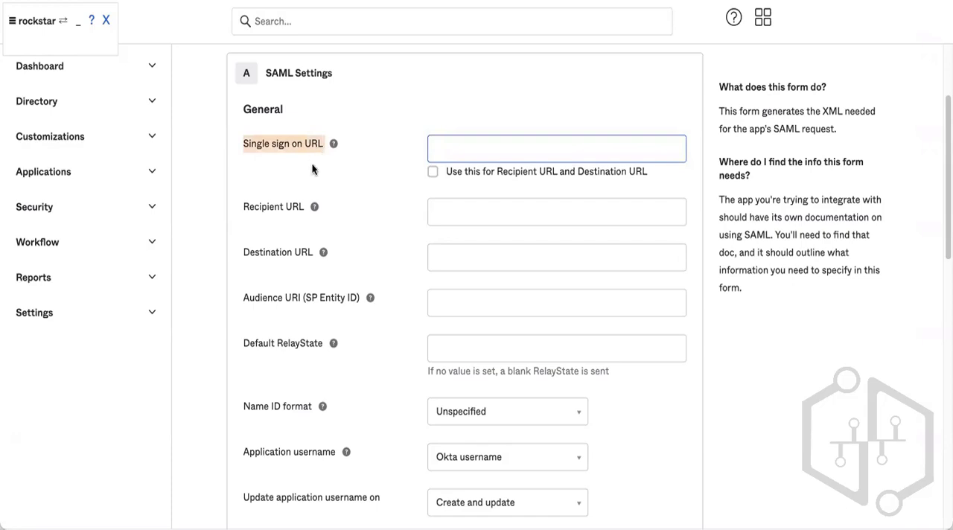
{"action": "left_click_drag", "start_coordinate": [239, 208], "coordinate": [300, 205]}
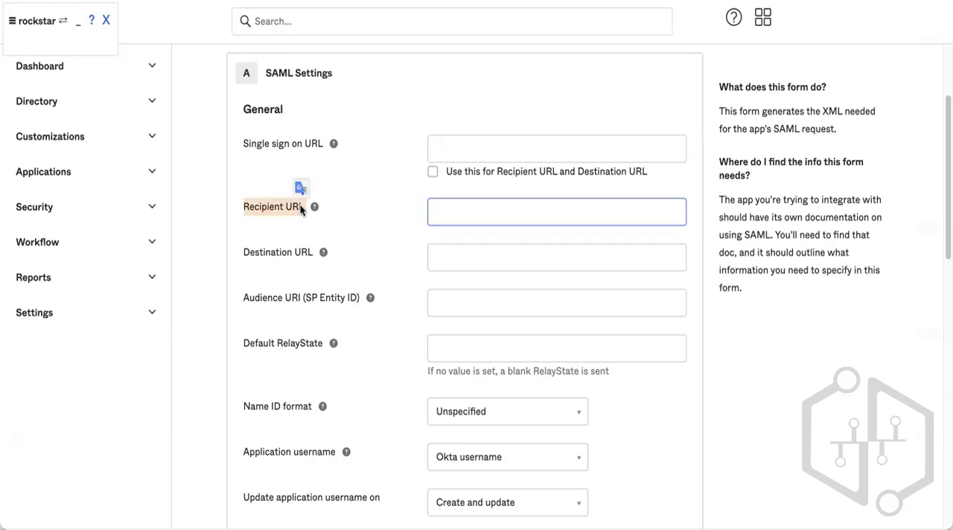
{"action": "left_click", "coordinate": [250, 208]}
{"action": "double_click", "coordinate": [251, 208]}
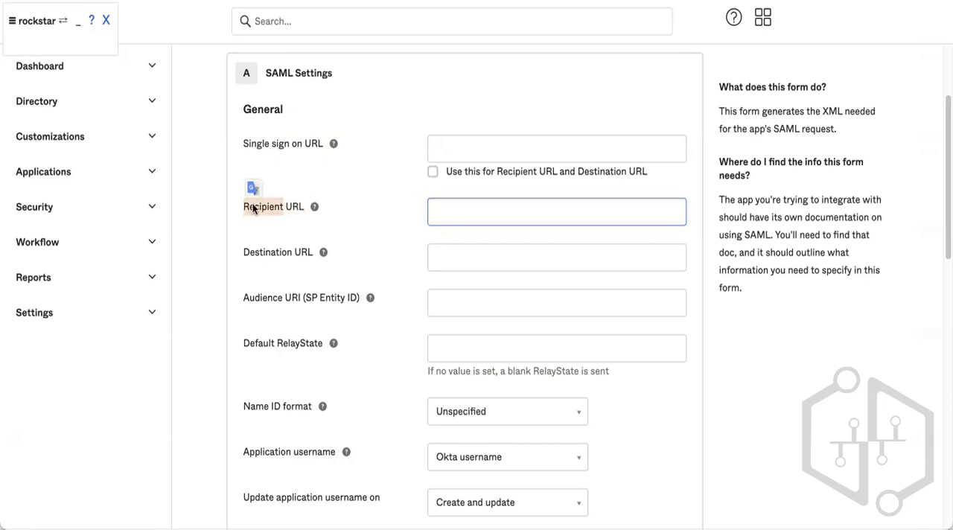
{"action": "left_click_drag", "start_coordinate": [253, 209], "coordinate": [285, 209]}
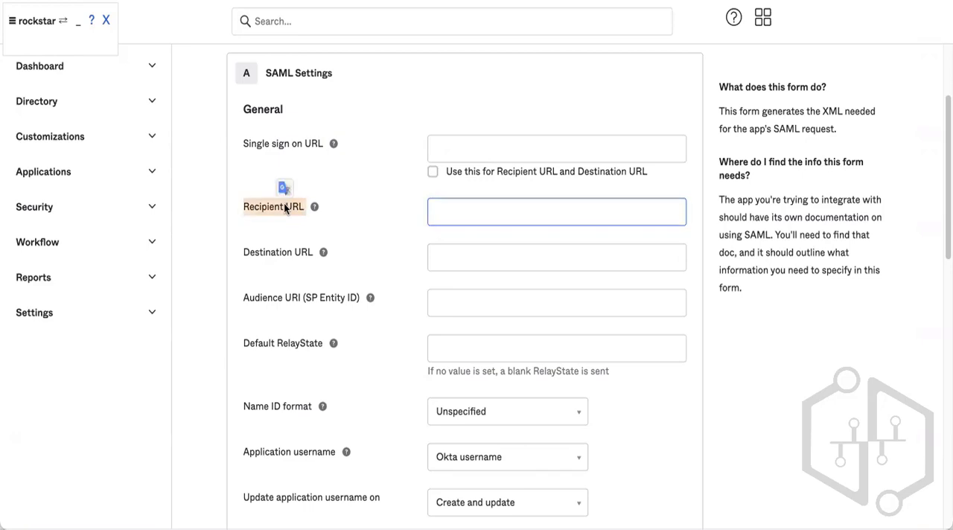
{"action": "left_click", "coordinate": [285, 209]}
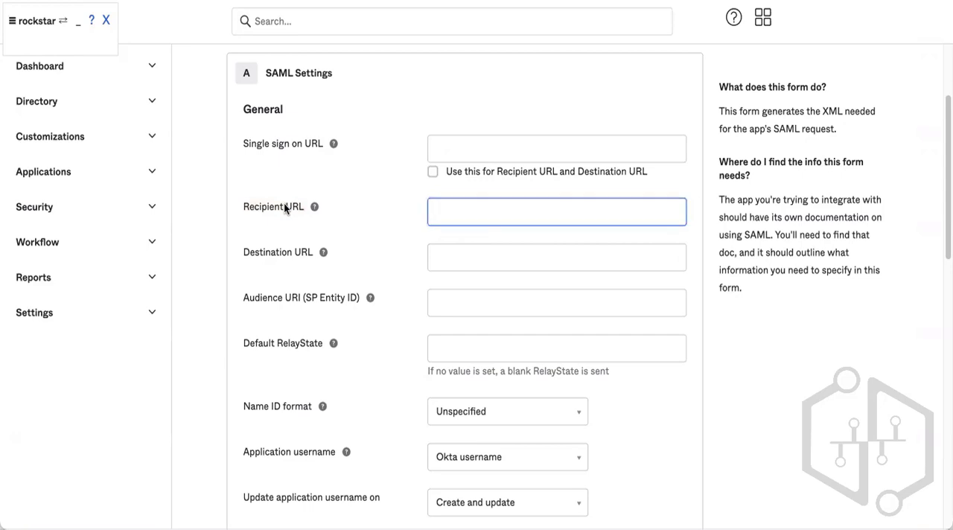
{"action": "triple_click", "coordinate": [285, 209]}
{"action": "mouse_move", "coordinate": [314, 206]}
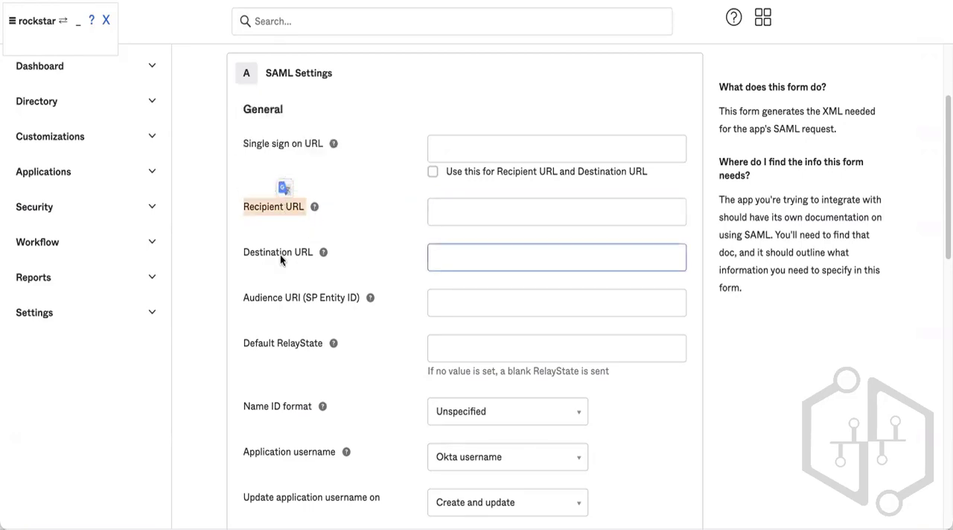
{"action": "left_click", "coordinate": [236, 254]}
{"action": "left_click_drag", "start_coordinate": [236, 254], "coordinate": [311, 252]}
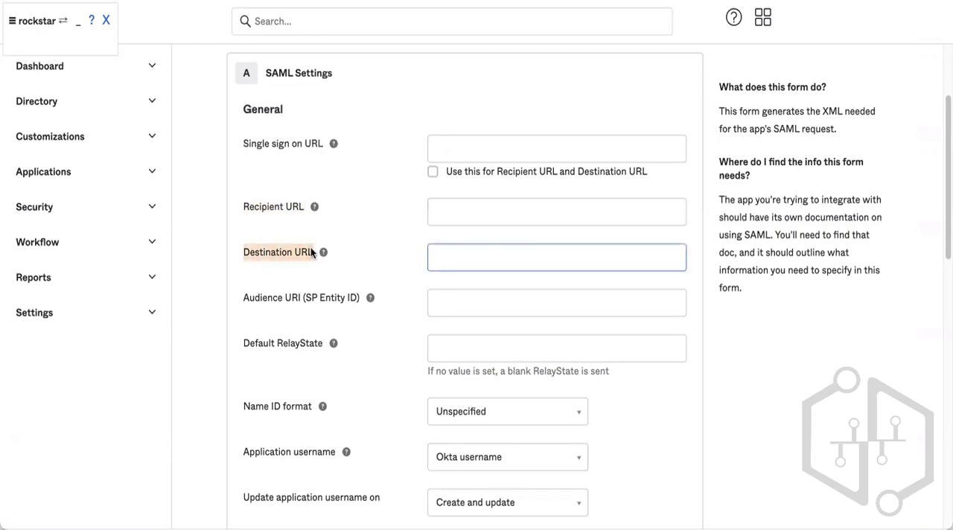
{"action": "triple_click", "coordinate": [311, 252]}
{"action": "left_click", "coordinate": [310, 251]}
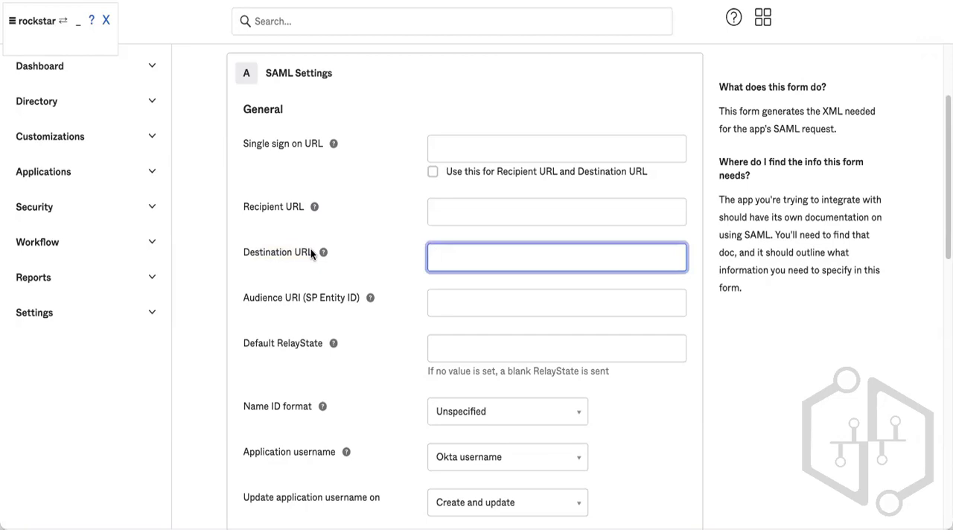
Enable the option to use the single sign on URL for the Recipient URL and Destination URL.
{"action": "left_click", "coordinate": [432, 172]}
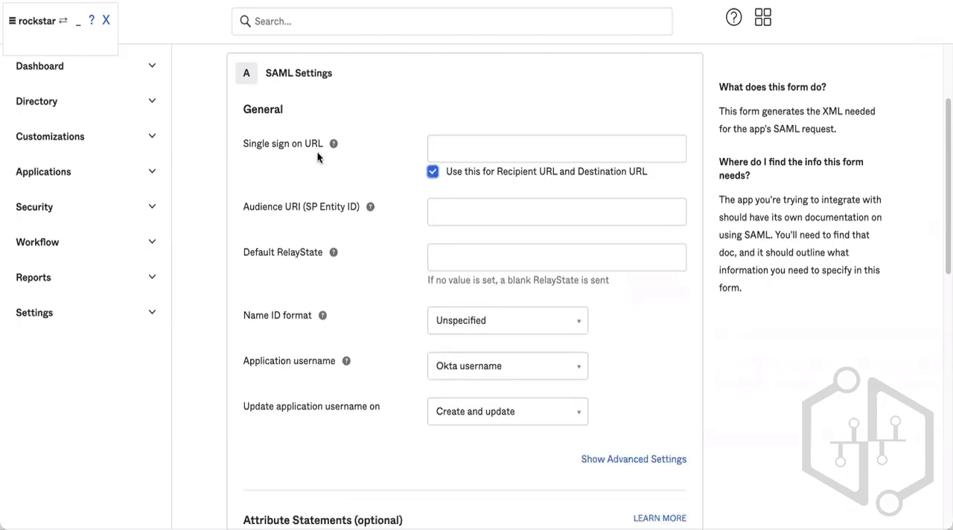
{"action": "left_click", "coordinate": [432, 145]}
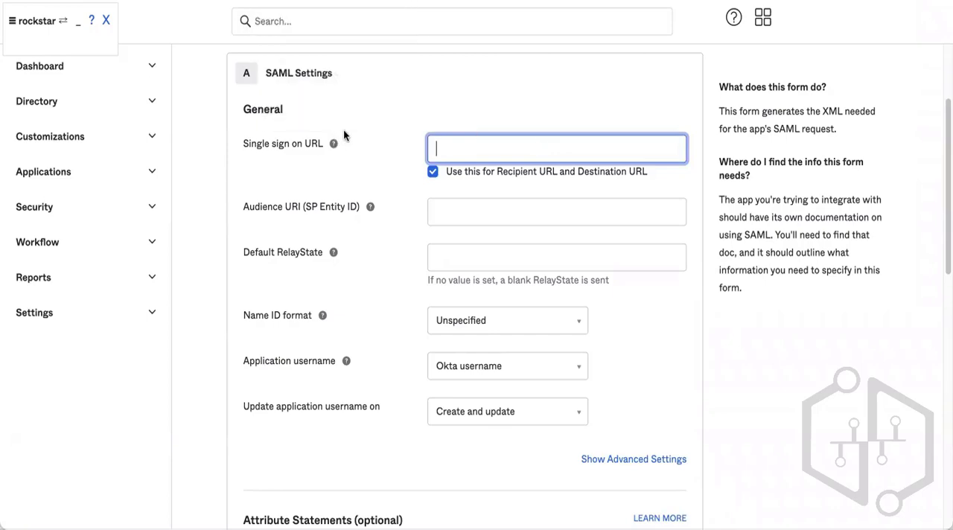
{"action": "mouse_move", "coordinate": [334, 142]}
{"action": "left_click", "coordinate": [431, 171]}
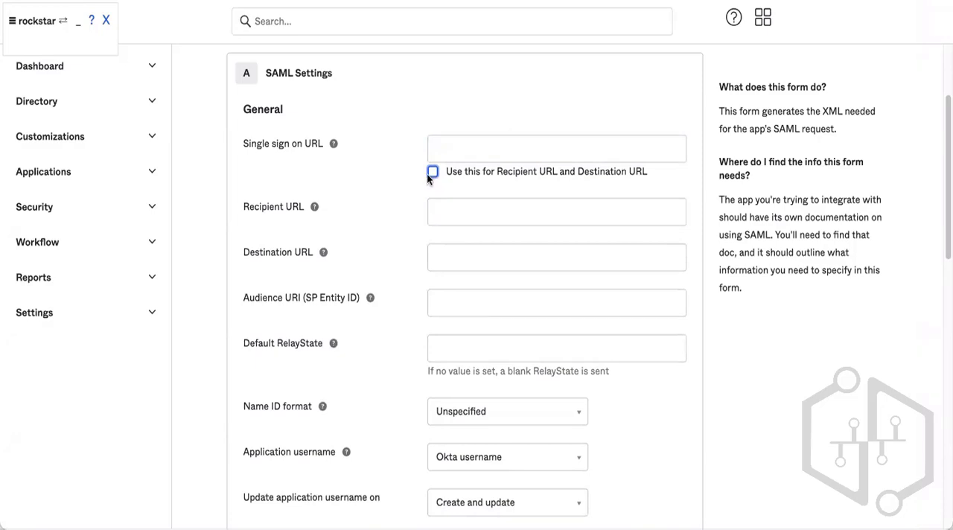
{"action": "left_click", "coordinate": [431, 172]}
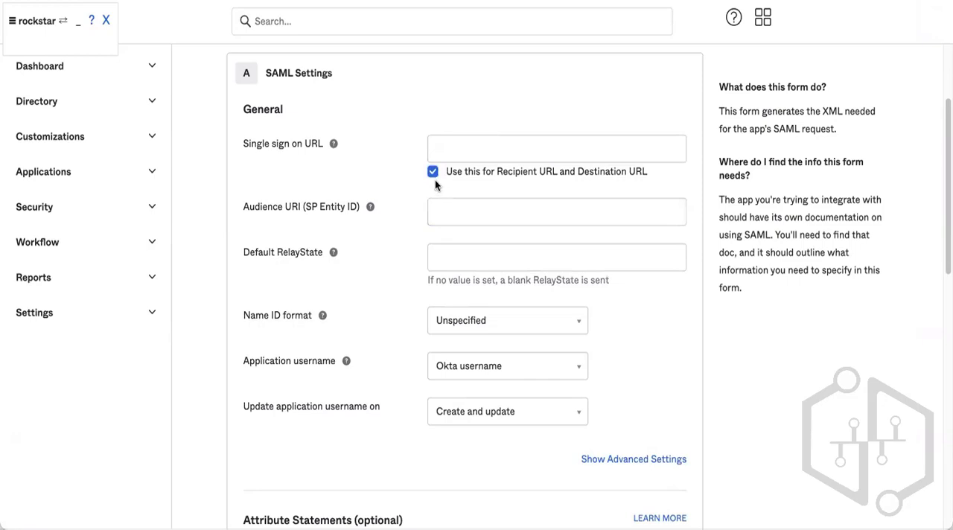
{"action": "left_click", "coordinate": [482, 146]}
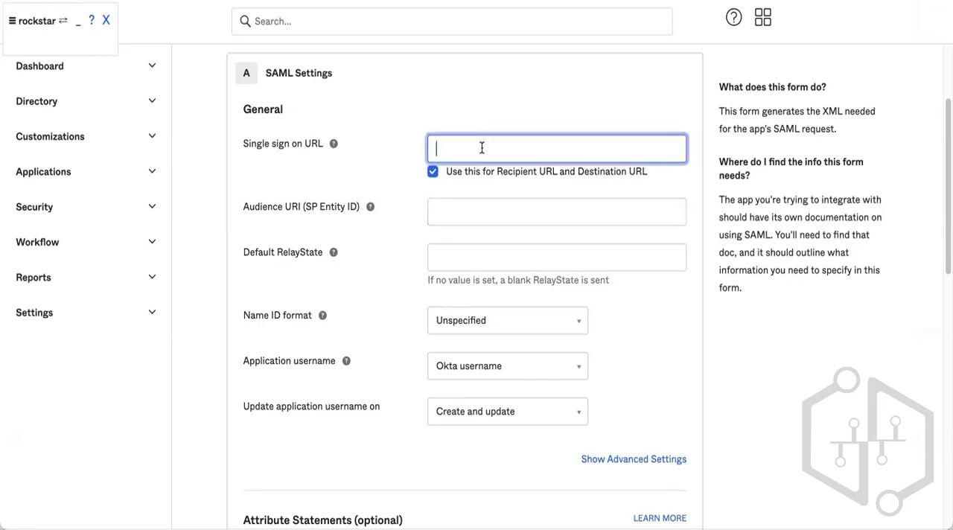
{"action": "left_click", "coordinate": [432, 171]}
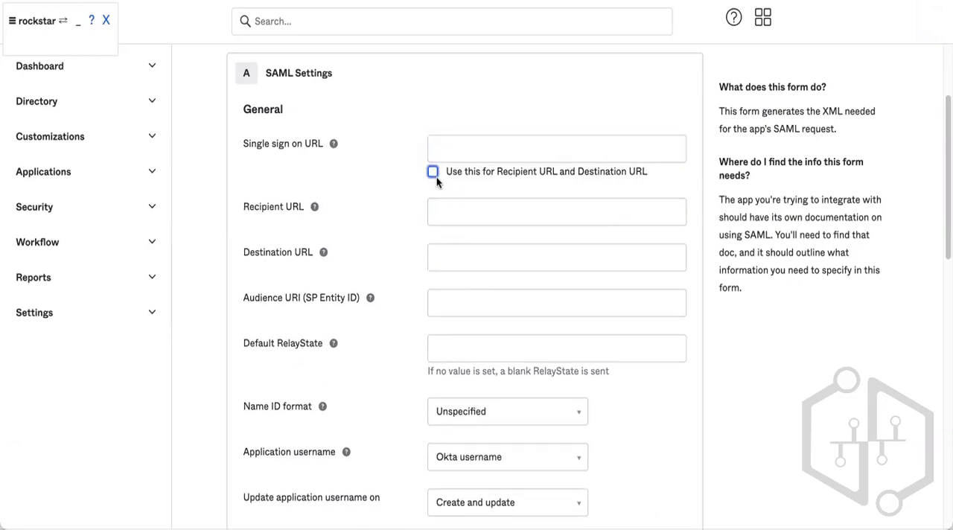
{"action": "left_click", "coordinate": [434, 173]}
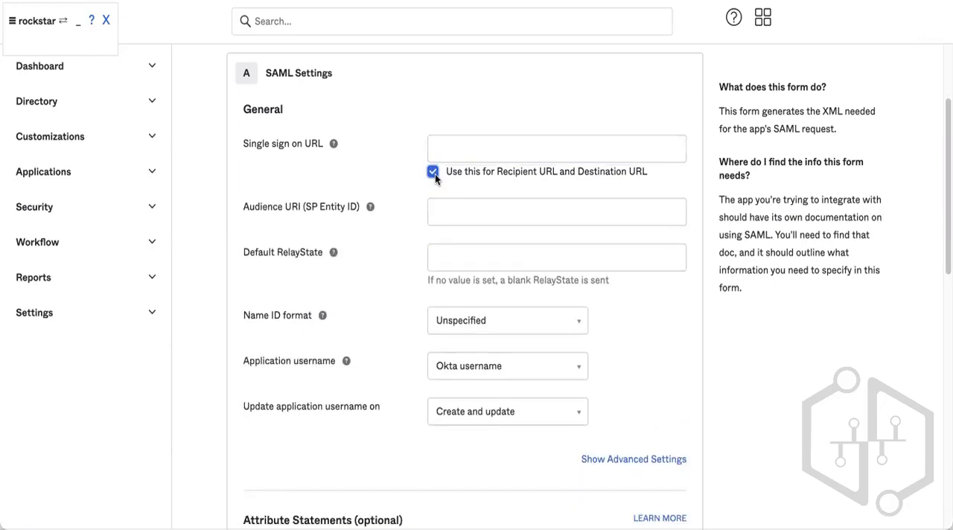
{"action": "left_click", "coordinate": [435, 174]}
{"action": "left_click", "coordinate": [433, 171]}
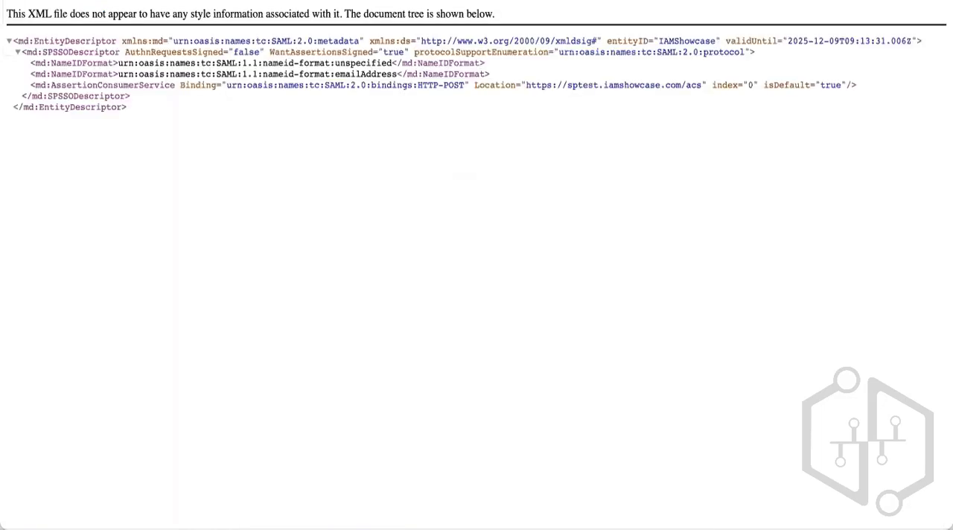
{"action": "triple_click", "coordinate": [197, 16]}
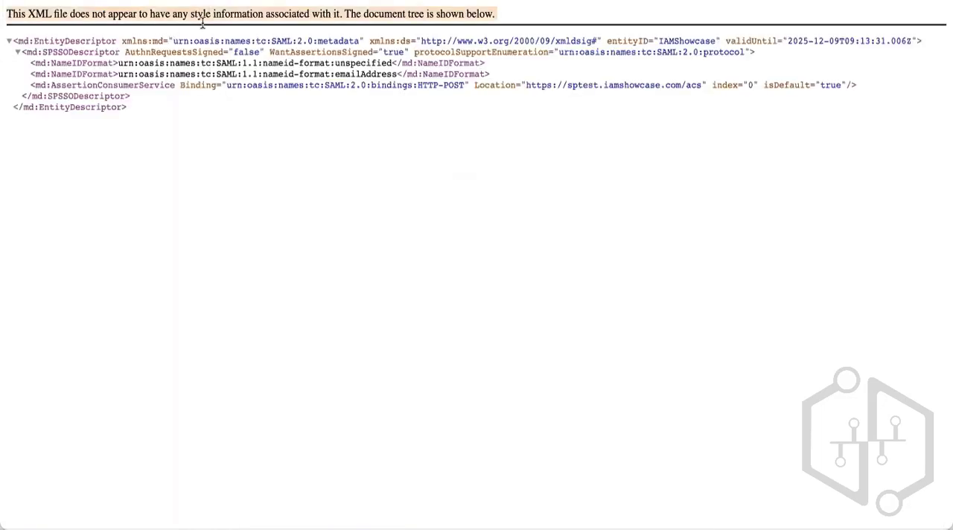
{"action": "left_click", "coordinate": [222, 49]}
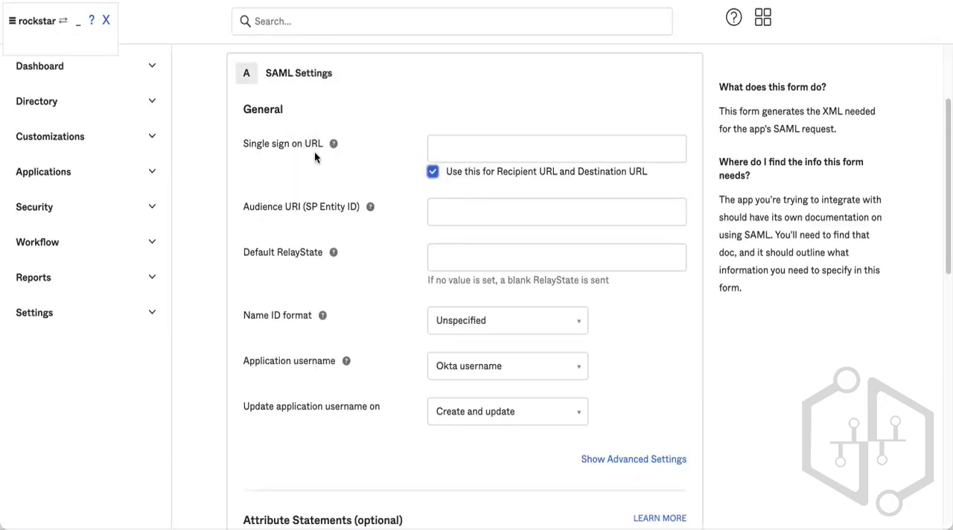
{"action": "mouse_move", "coordinate": [333, 146]}
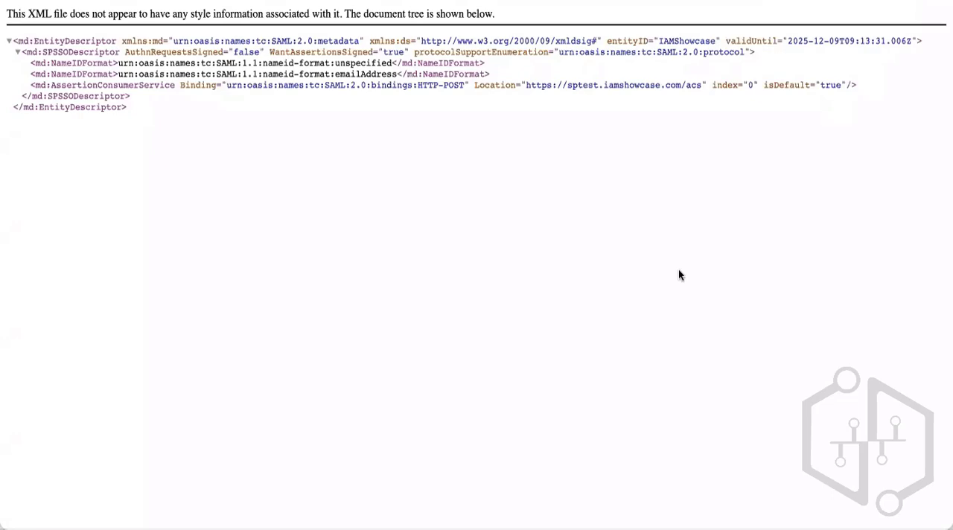
{"action": "key", "text": "ctrl+f"}
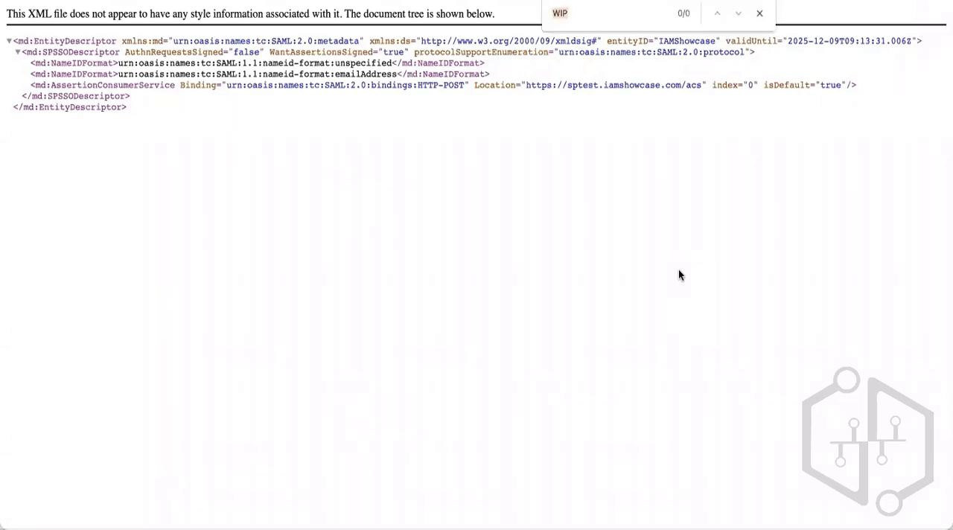
{"action": "type", "text": "acs"}
{"action": "left_click", "coordinate": [759, 13]}
{"action": "triple_click", "coordinate": [508, 82]}
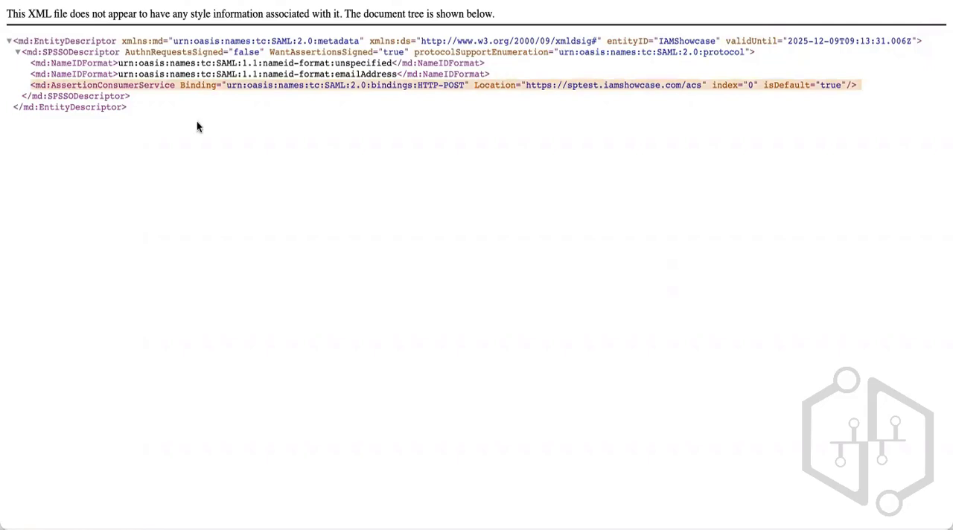
{"action": "left_click", "coordinate": [70, 83]}
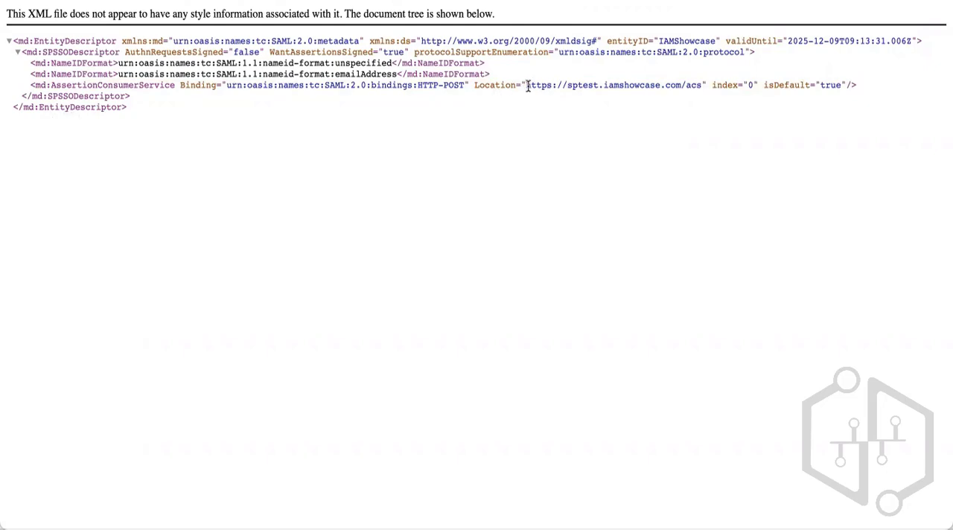
{"action": "left_click_drag", "start_coordinate": [525, 85], "coordinate": [704, 83]}
{"action": "key", "text": "ctrl+c"}
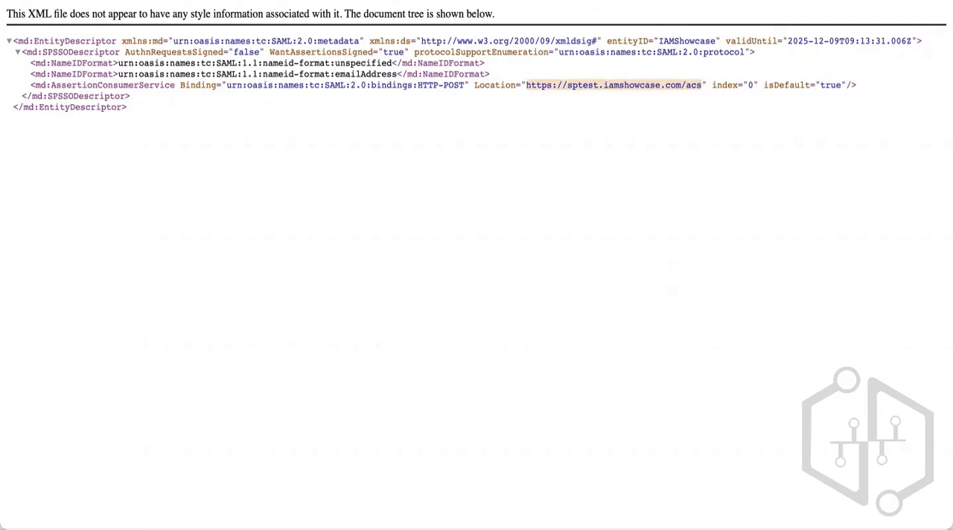
{"action": "key", "text": "alt+Tab"}
{"action": "left_click", "coordinate": [497, 153]}
{"action": "key", "text": "ctrl+v"}
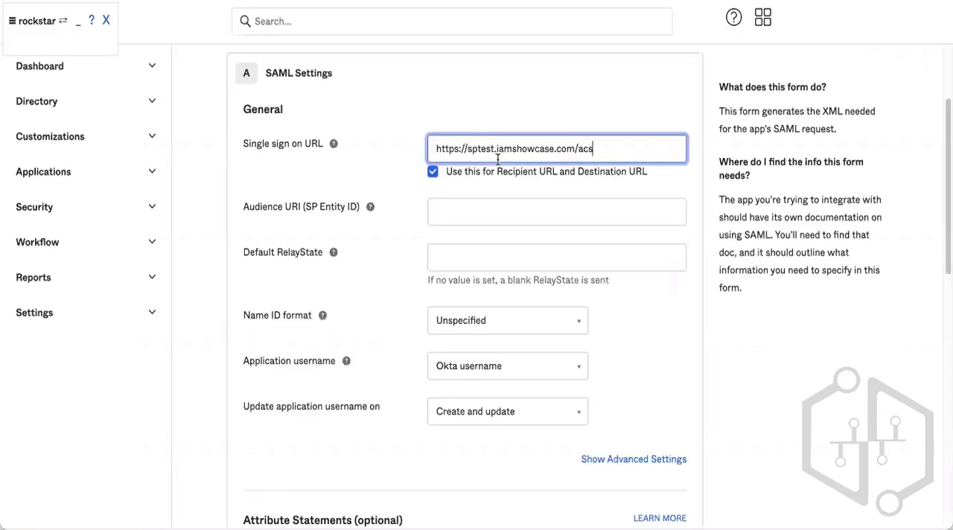
Toggle the shared Recipient and Destination URL option off and back on to inspect the copied URLs.
{"action": "left_click", "coordinate": [571, 172]}
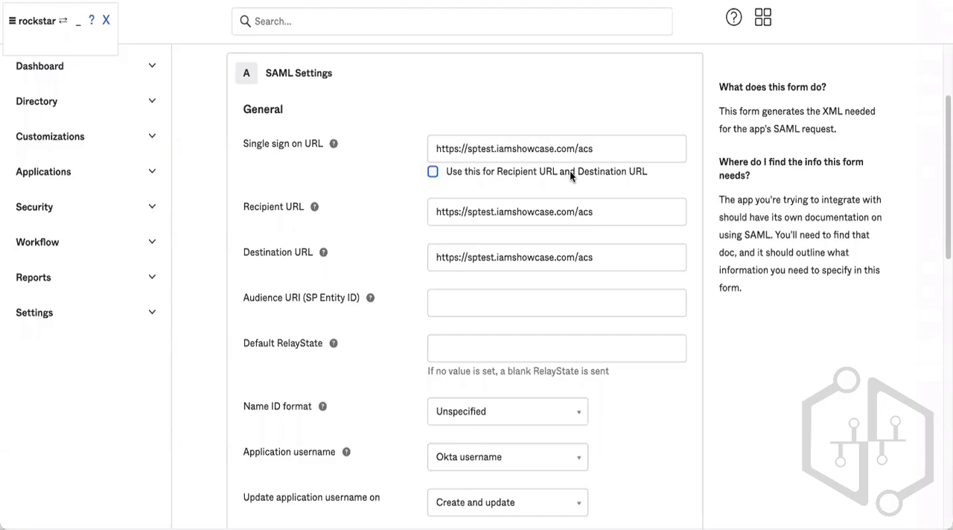
{"action": "left_click", "coordinate": [607, 214]}
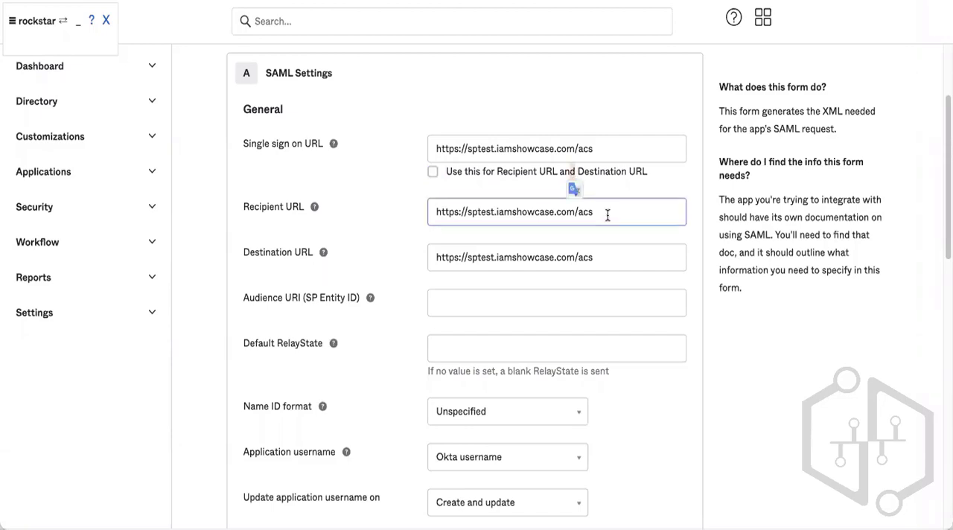
{"action": "left_click", "coordinate": [512, 174]}
{"action": "left_click", "coordinate": [600, 149]}
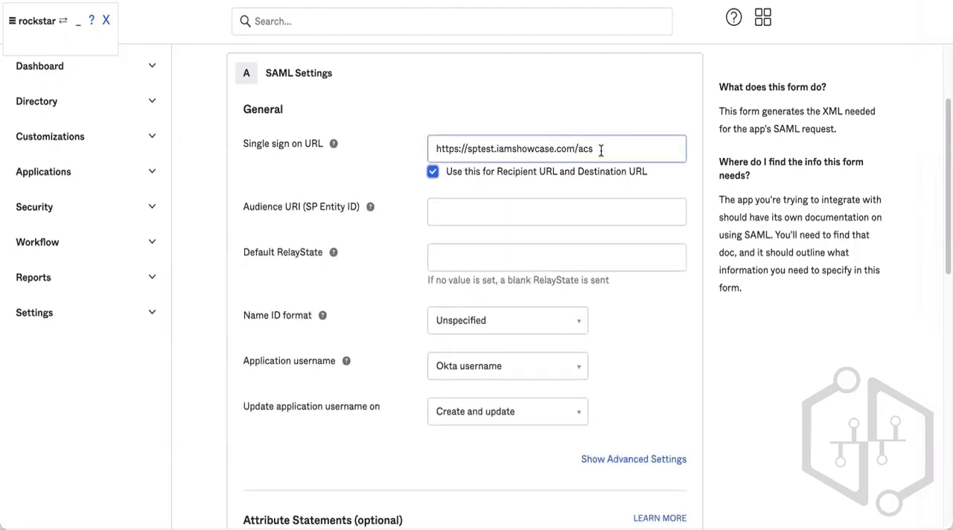
{"action": "left_click", "coordinate": [590, 217]}
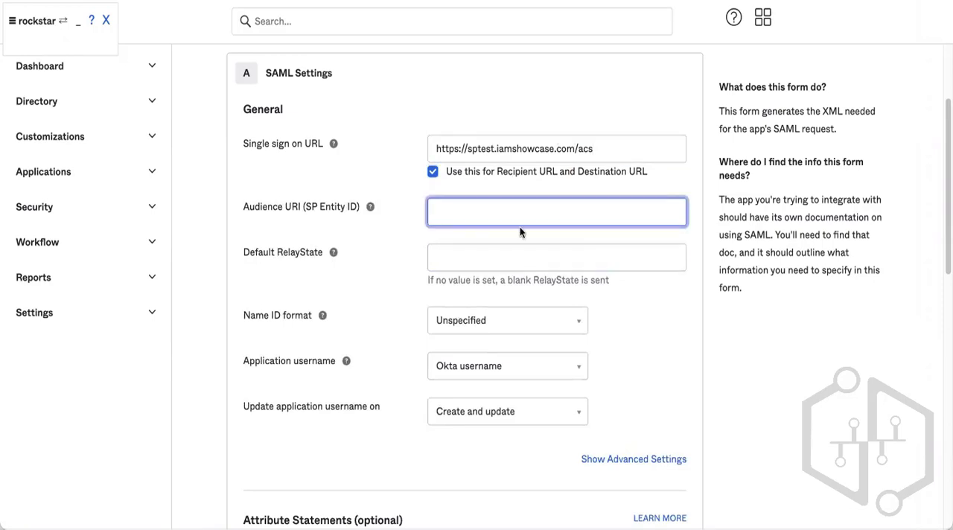
Examine the Audience URI (SP Entity ID) help text and field next to the single sign on URL.
{"action": "mouse_move", "coordinate": [373, 208]}
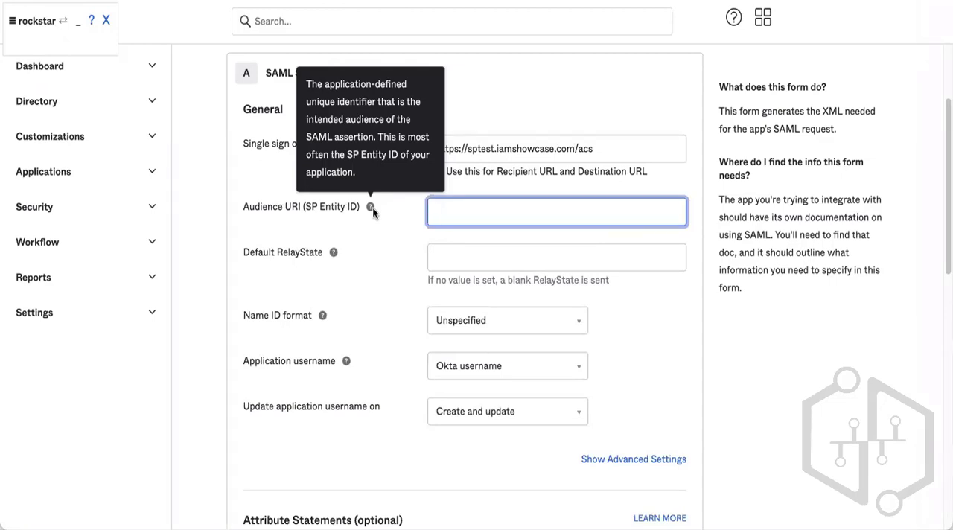
{"action": "left_click", "coordinate": [373, 210]}
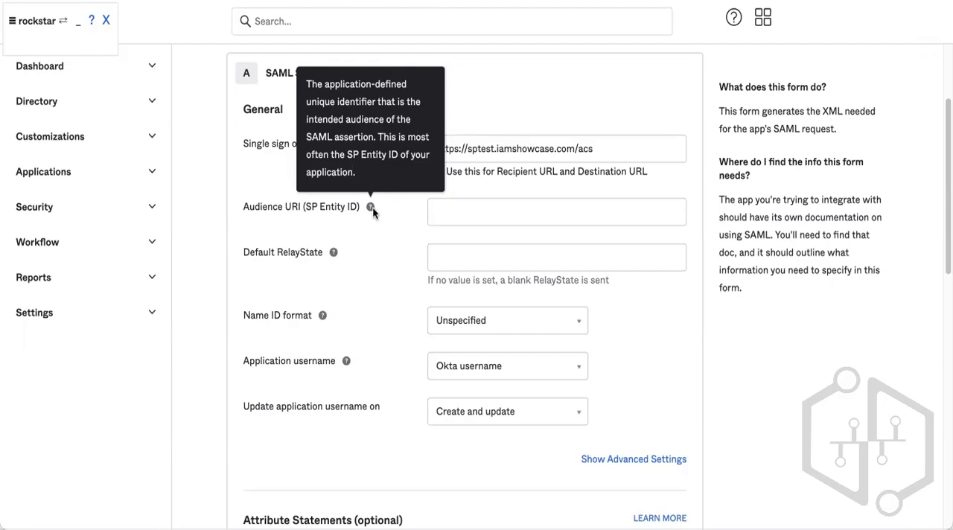
{"action": "left_click", "coordinate": [489, 205]}
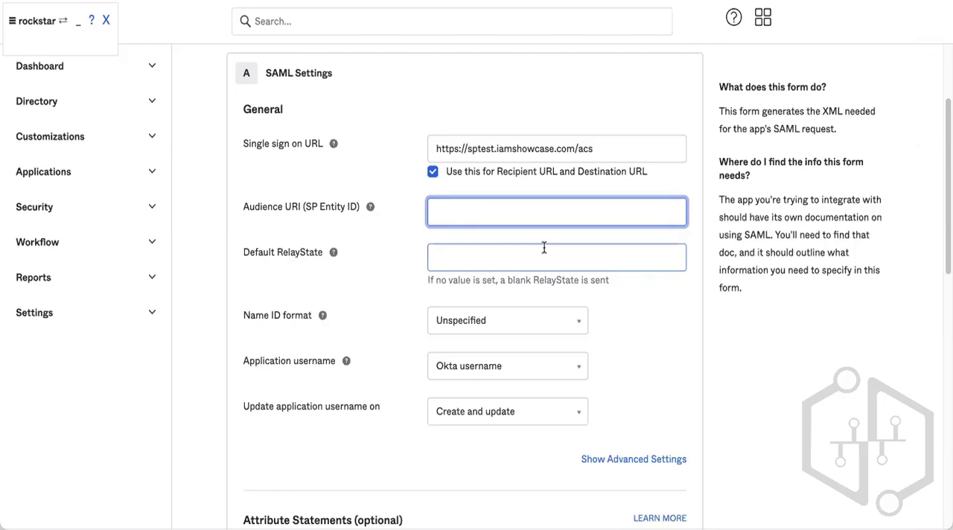
{"action": "left_click", "coordinate": [509, 158]}
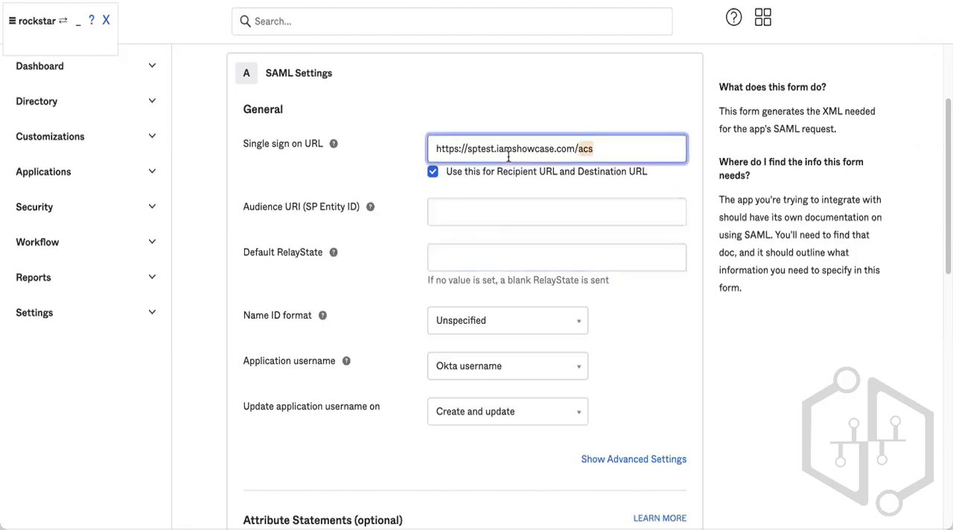
{"action": "key", "text": "ctrl+a"}
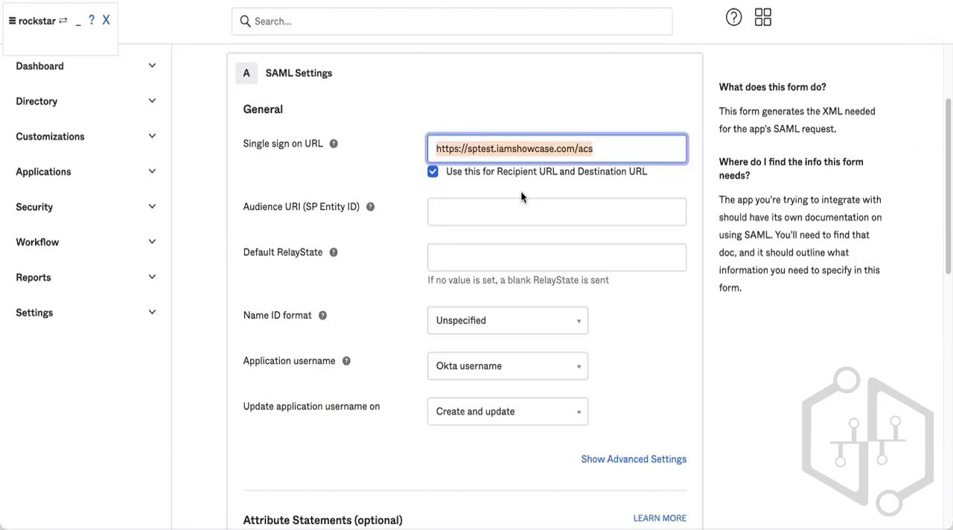
{"action": "left_click", "coordinate": [439, 216]}
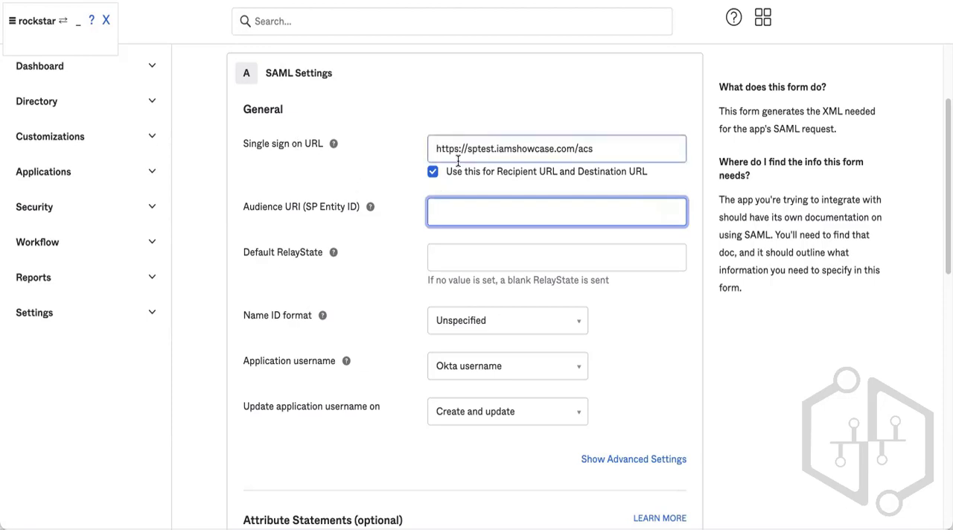
{"action": "left_click", "coordinate": [477, 145]}
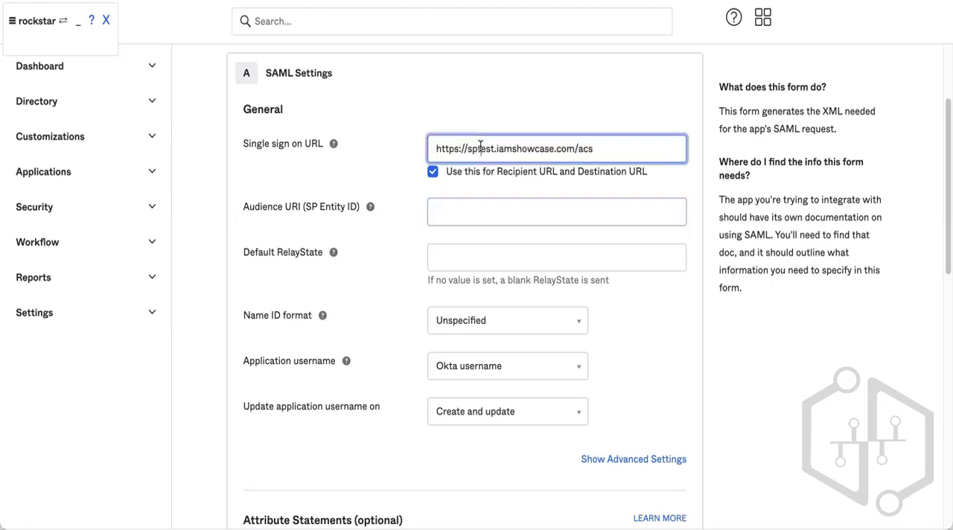
Copy the entityID value IAMShowcase from the metadata XML into the Audience URI (SP Entity ID) field.
{"action": "key", "text": "ctrl+a"}
{"action": "left_click", "coordinate": [522, 107]}
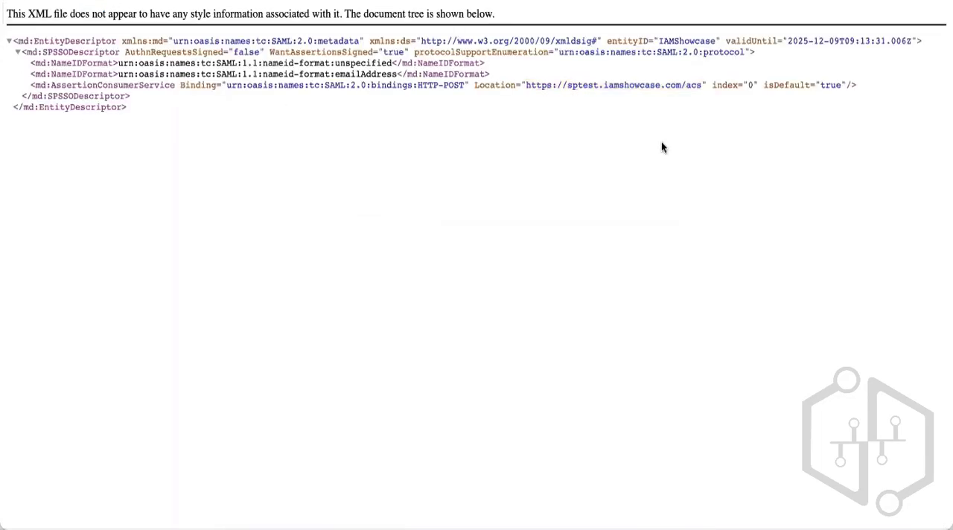
{"action": "double_click", "coordinate": [624, 40]}
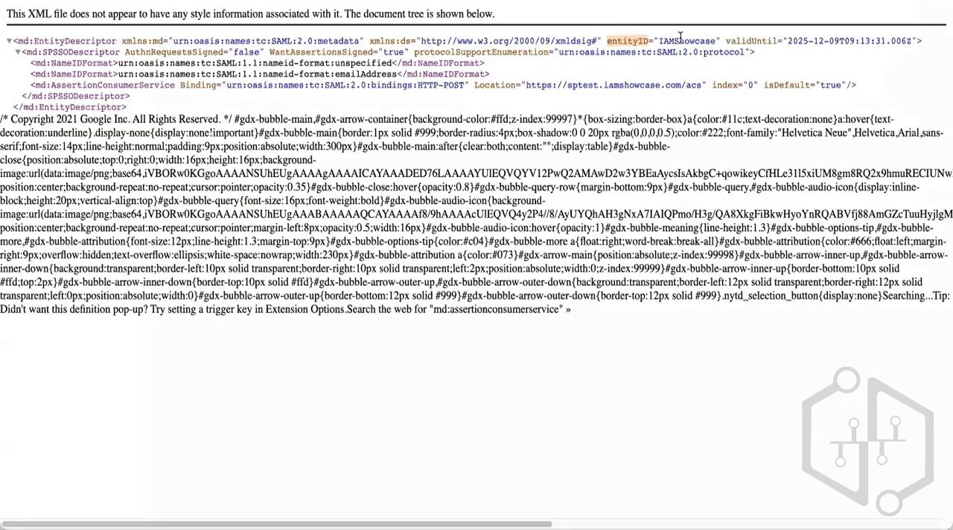
{"action": "left_click", "coordinate": [687, 39]}
{"action": "double_click", "coordinate": [686, 40]}
{"action": "key", "text": "ctrl+c"}
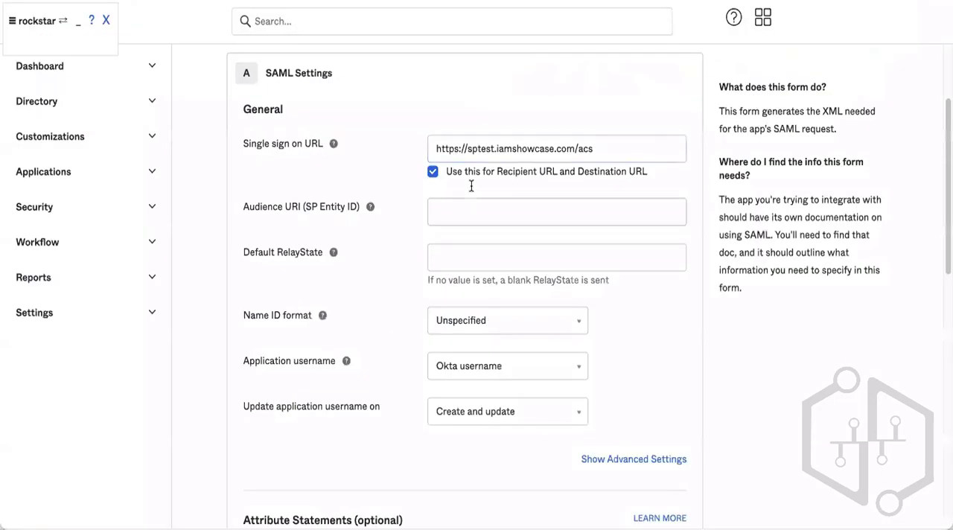
{"action": "left_click", "coordinate": [512, 216]}
{"action": "key", "text": "ctrl+v"}
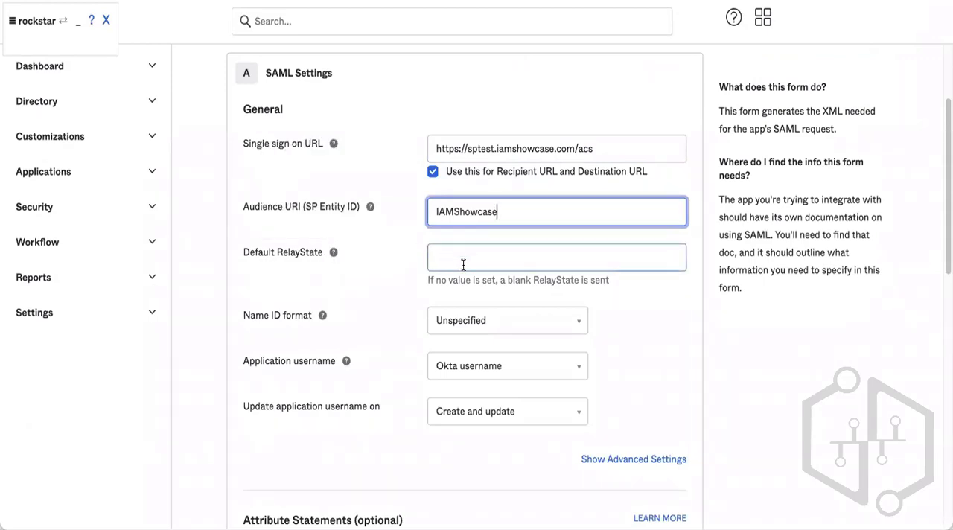
{"action": "mouse_move", "coordinate": [338, 253]}
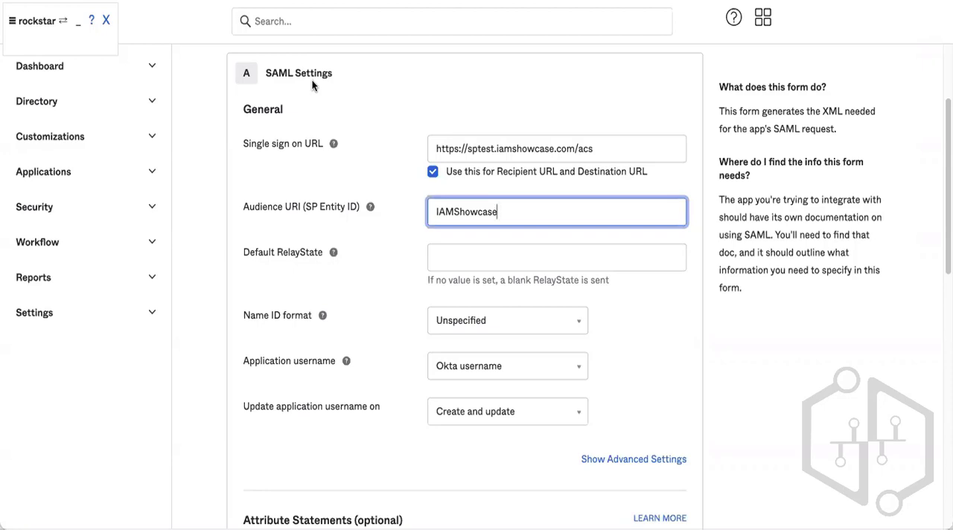
{"action": "left_click", "coordinate": [541, 236]}
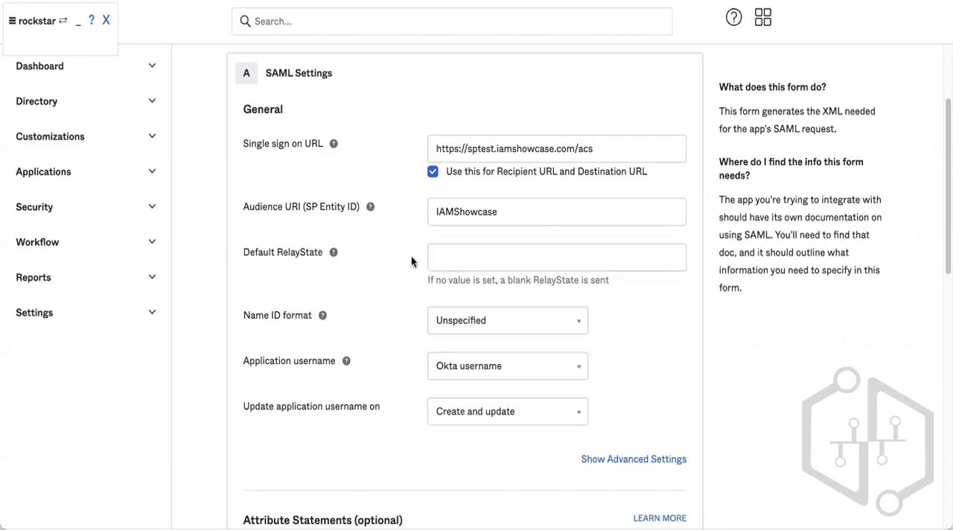
Examine the Name ID format help text and the NameIDFormat entries in the metadata XML.
{"action": "mouse_move", "coordinate": [323, 315]}
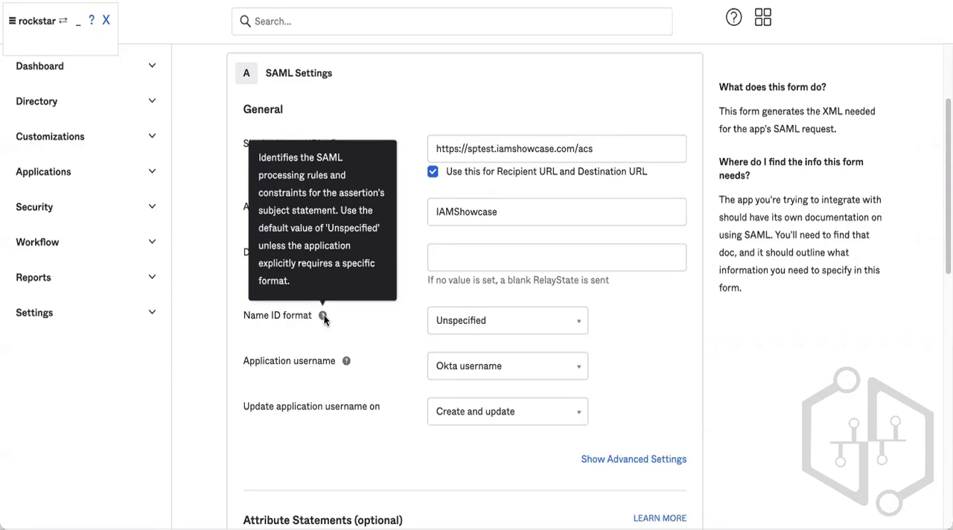
{"action": "mouse_move", "coordinate": [347, 362]}
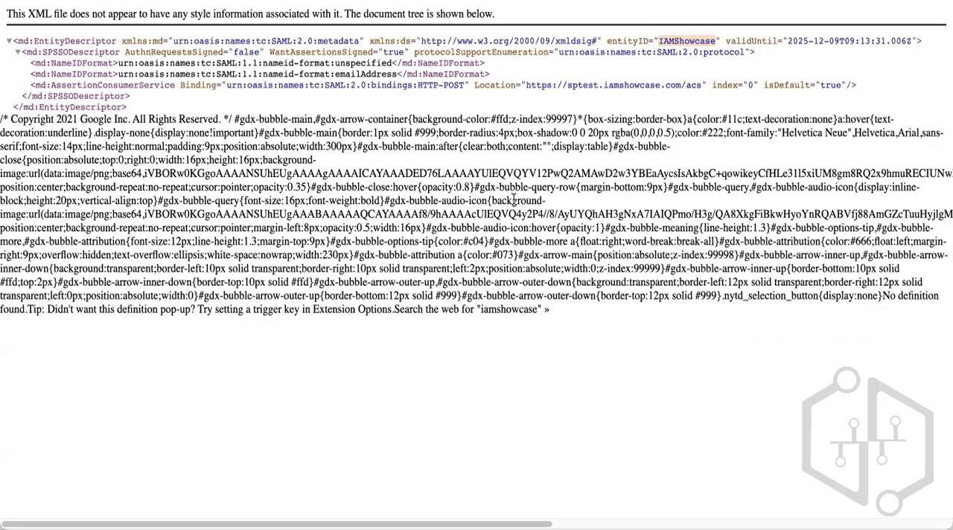
{"action": "left_click", "coordinate": [512, 198]}
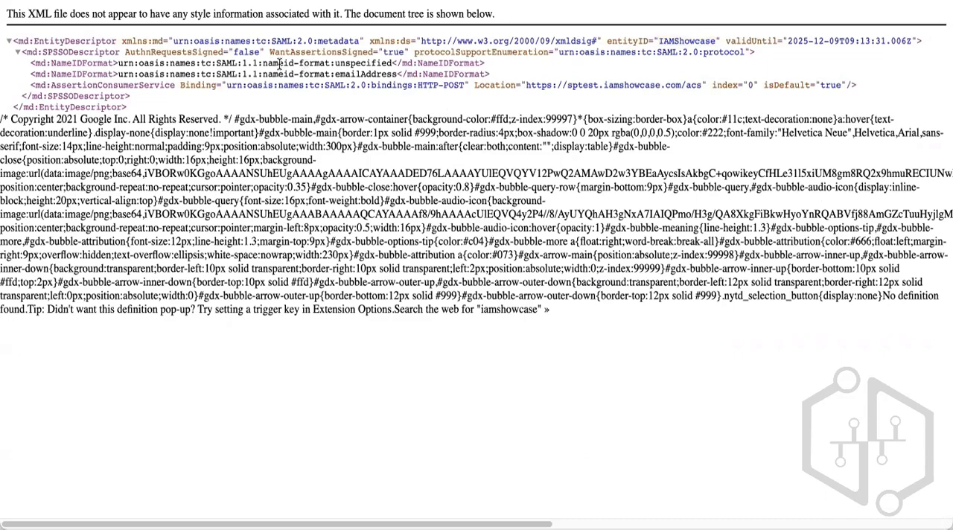
{"action": "double_click", "coordinate": [72, 63]}
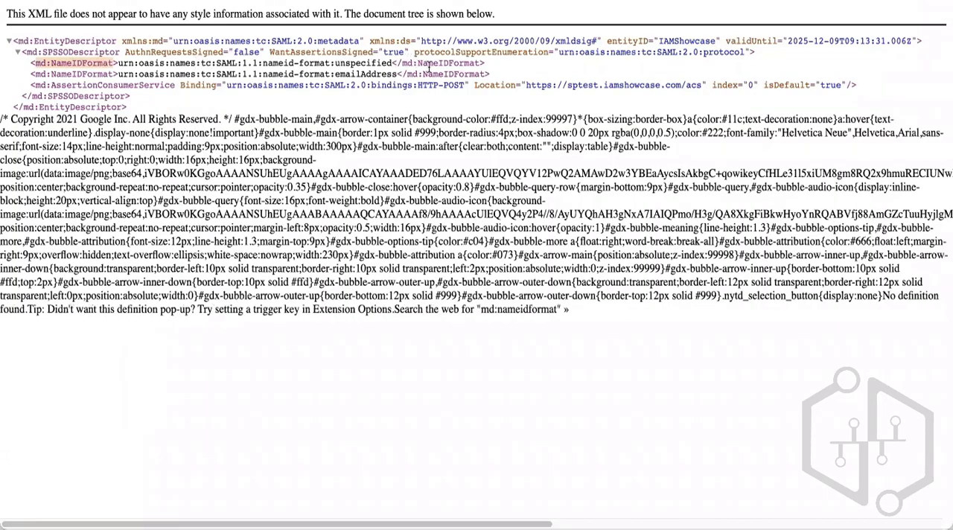
{"action": "double_click", "coordinate": [376, 64]}
{"action": "left_click", "coordinate": [362, 67]}
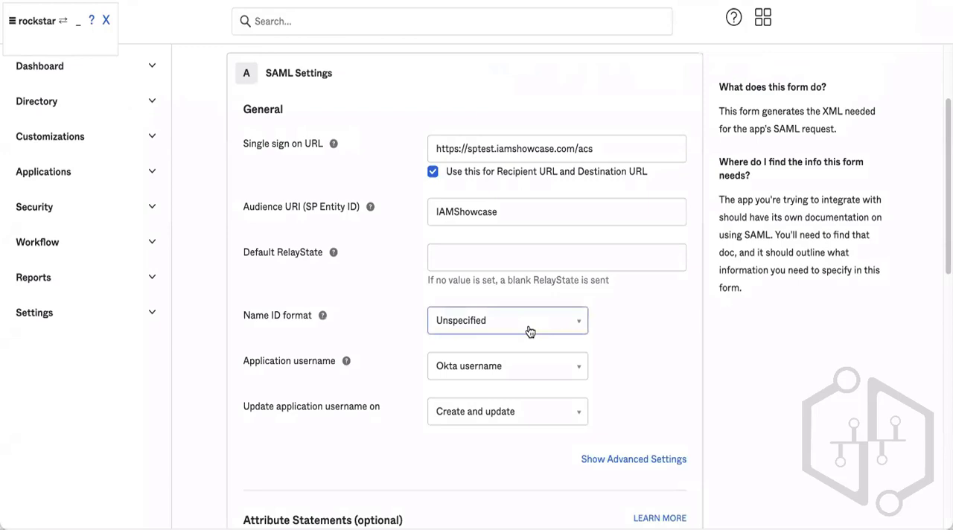
Keep the Name ID format as Unspecified and set Application username to Email.
{"action": "left_click", "coordinate": [528, 330]}
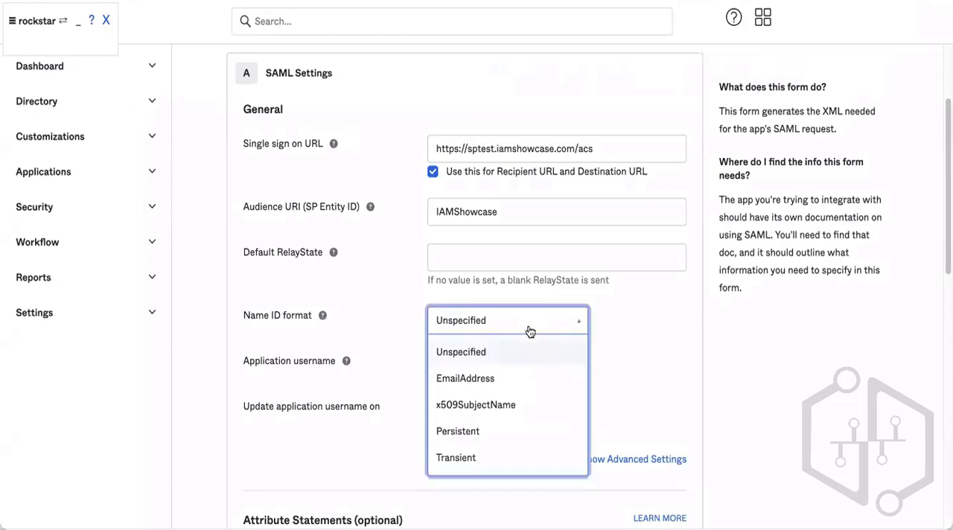
{"action": "left_click", "coordinate": [529, 331]}
{"action": "left_click", "coordinate": [518, 378]}
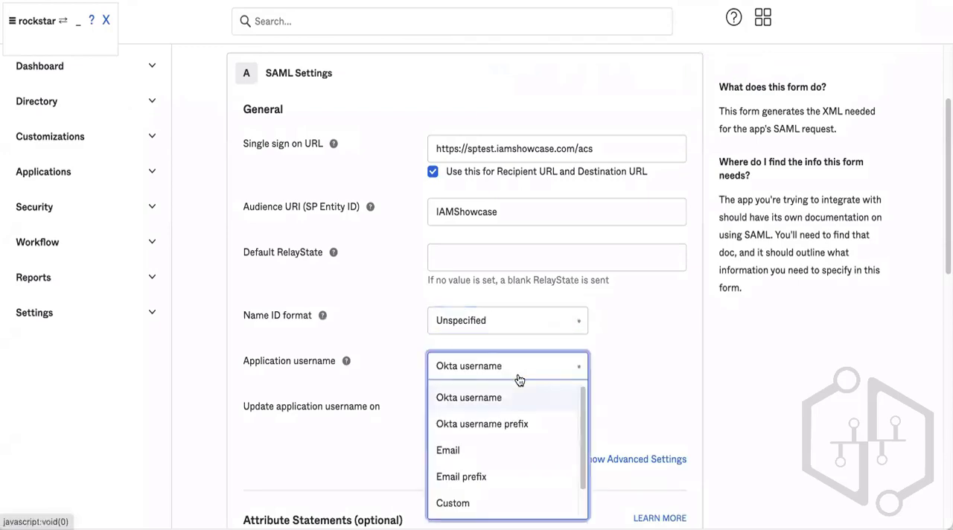
{"action": "left_click", "coordinate": [481, 447]}
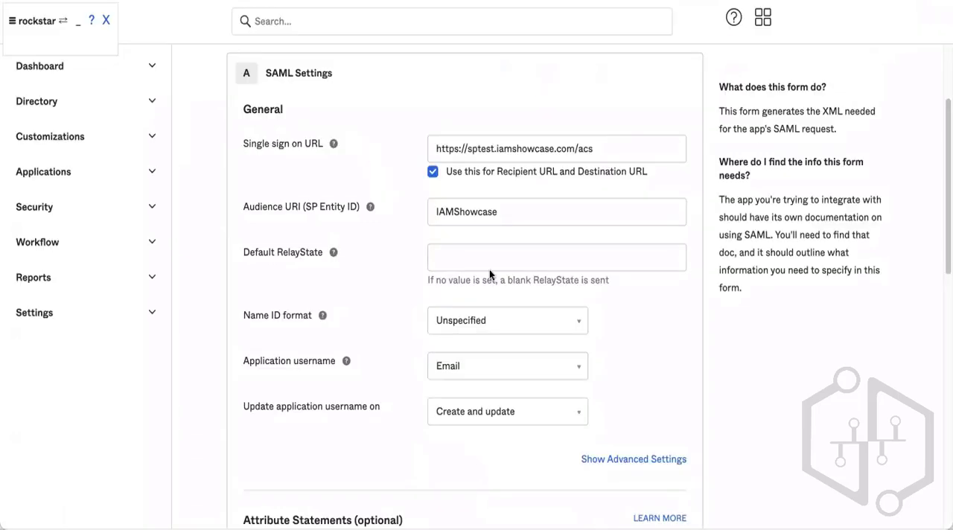
Show the advanced SAML settings and scroll through the signature, encryption, single logout and SSO options.
{"action": "scroll", "coordinate": [490, 270], "scroll_direction": "down", "scroll_amount": 5}
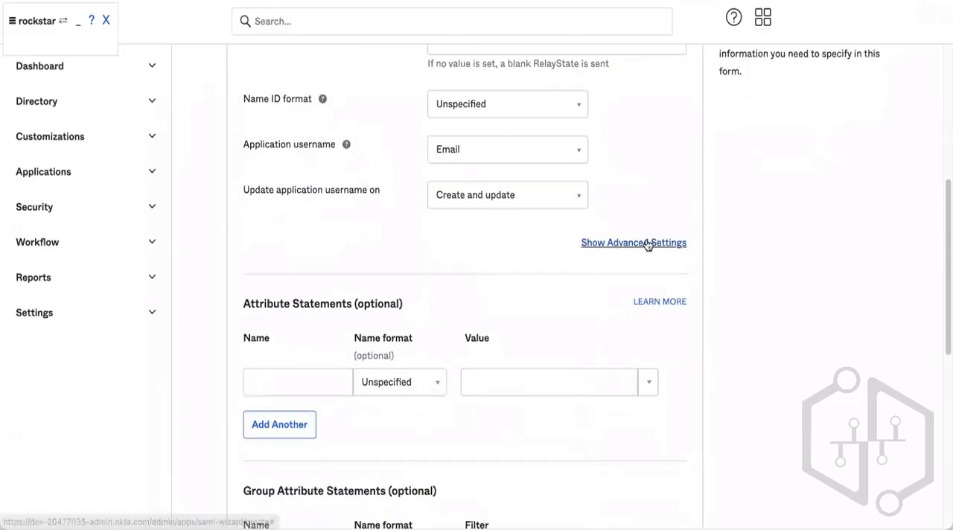
{"action": "left_click", "coordinate": [646, 243]}
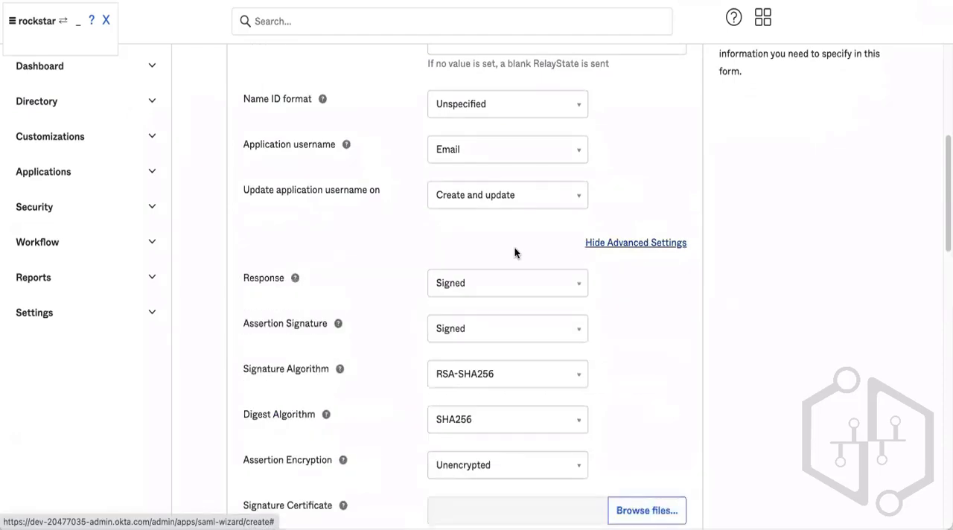
{"action": "scroll", "coordinate": [513, 251], "scroll_direction": "down", "scroll_amount": 1}
{"action": "scroll", "coordinate": [514, 252], "scroll_direction": "up", "scroll_amount": 1}
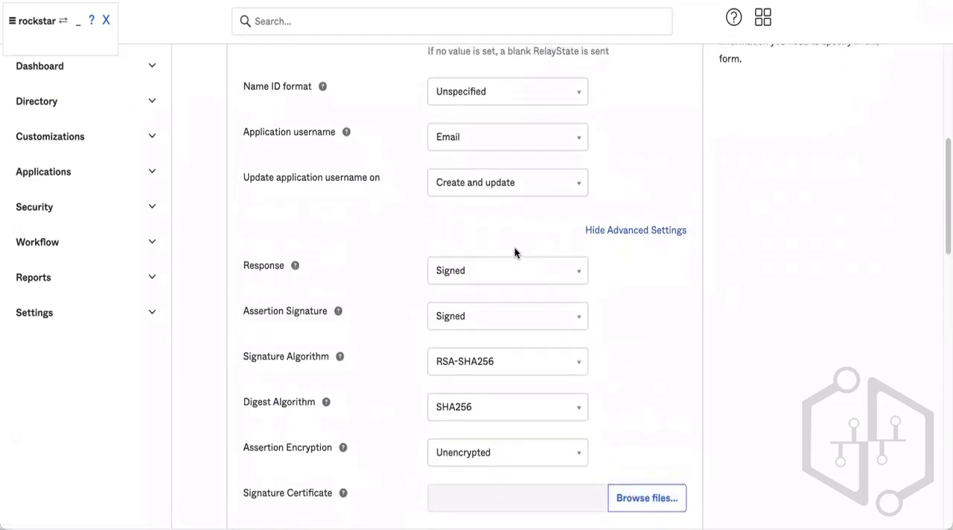
{"action": "scroll", "coordinate": [513, 254], "scroll_direction": "down", "scroll_amount": 3}
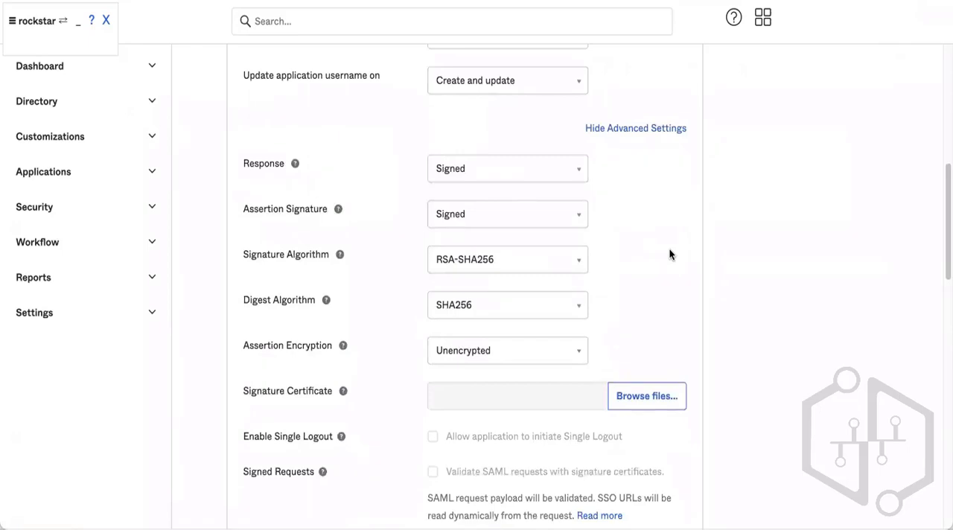
{"action": "scroll", "coordinate": [669, 255], "scroll_direction": "down", "scroll_amount": 3}
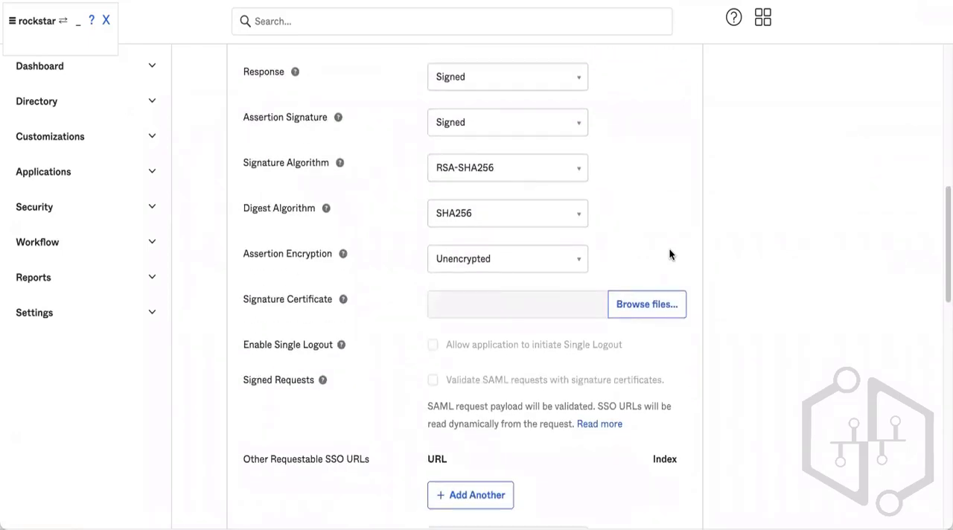
{"action": "scroll", "coordinate": [669, 255], "scroll_direction": "down", "scroll_amount": 3}
{"action": "mouse_move", "coordinate": [342, 217]}
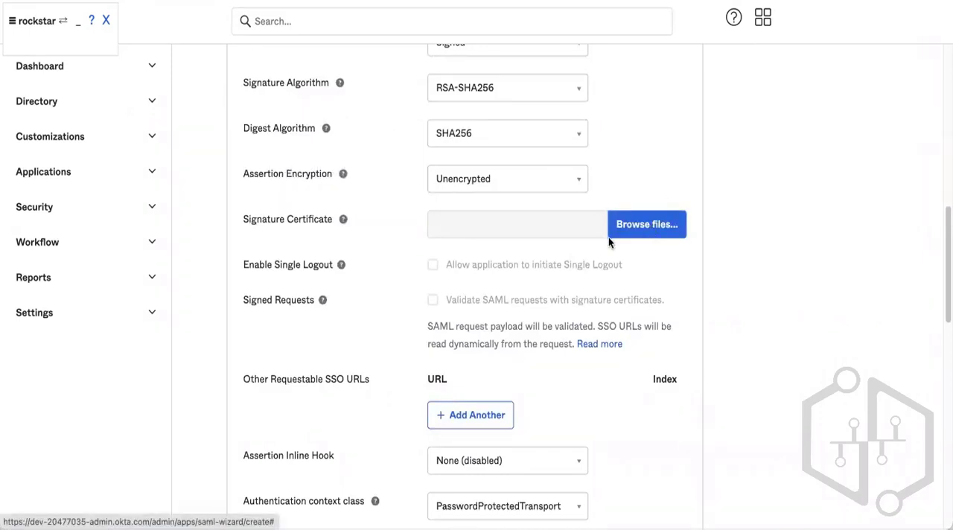
{"action": "scroll", "coordinate": [527, 227], "scroll_direction": "down", "scroll_amount": 2}
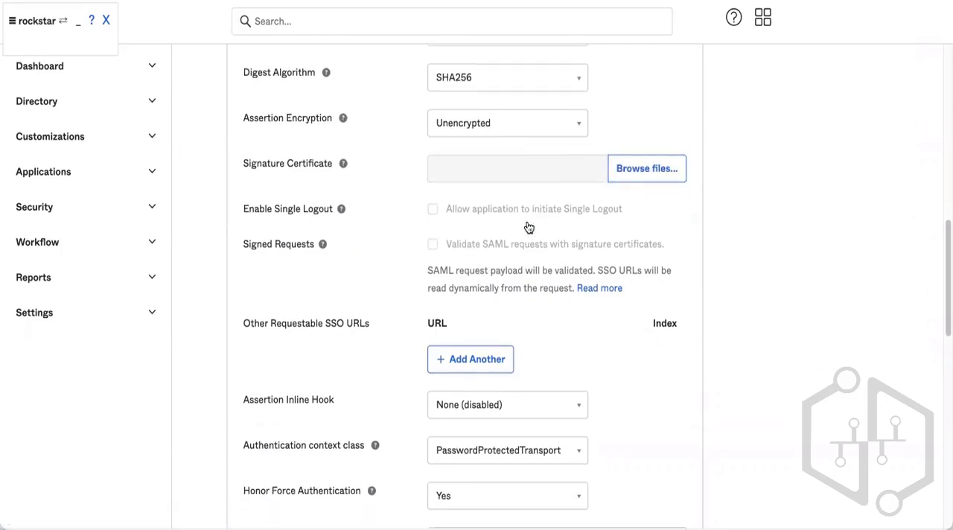
{"action": "scroll", "coordinate": [528, 228], "scroll_direction": "down", "scroll_amount": 3}
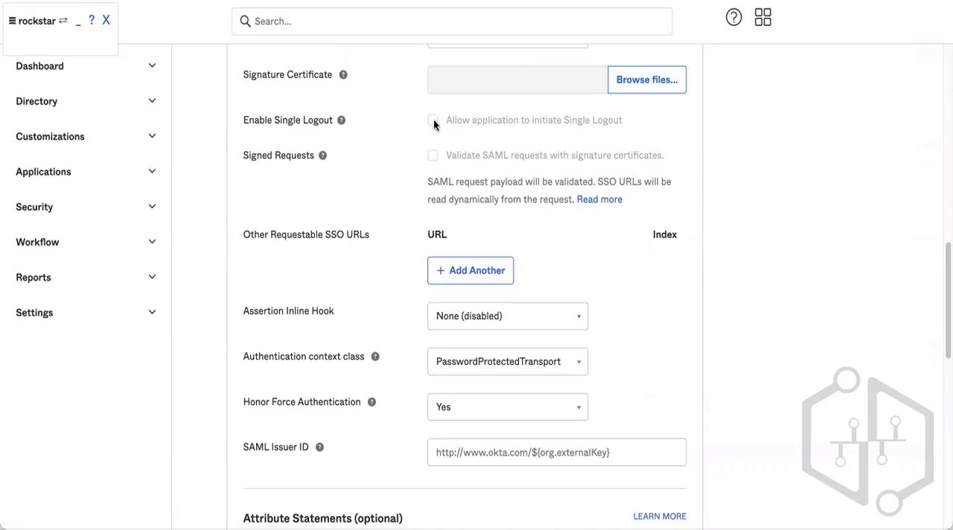
{"action": "mouse_move", "coordinate": [341, 122]}
{"action": "scroll", "coordinate": [440, 120], "scroll_direction": "up", "scroll_amount": 2}
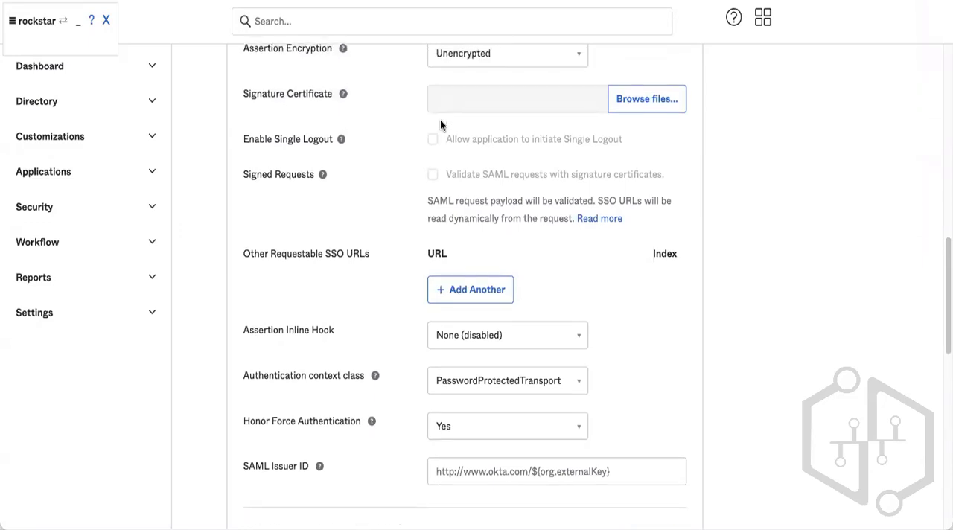
{"action": "scroll", "coordinate": [440, 120], "scroll_direction": "down", "scroll_amount": 2}
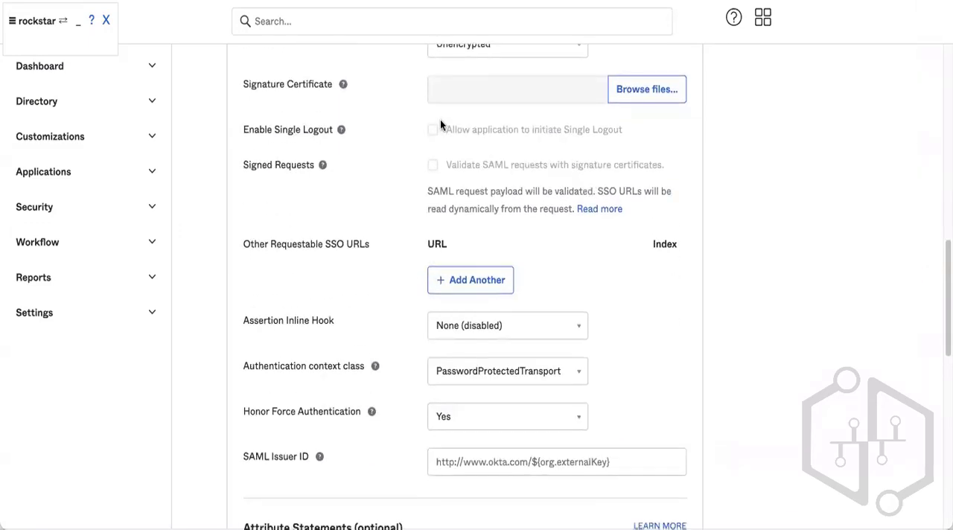
{"action": "scroll", "coordinate": [440, 121], "scroll_direction": "down", "scroll_amount": 2}
{"action": "scroll", "coordinate": [440, 121], "scroll_direction": "up", "scroll_amount": 1}
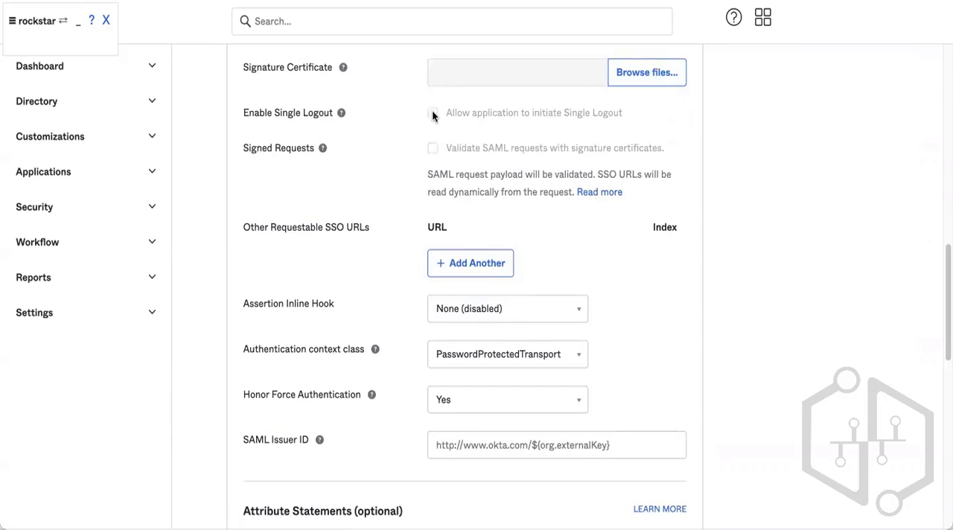
{"action": "mouse_move", "coordinate": [343, 66]}
{"action": "scroll", "coordinate": [564, 85], "scroll_direction": "up", "scroll_amount": 3}
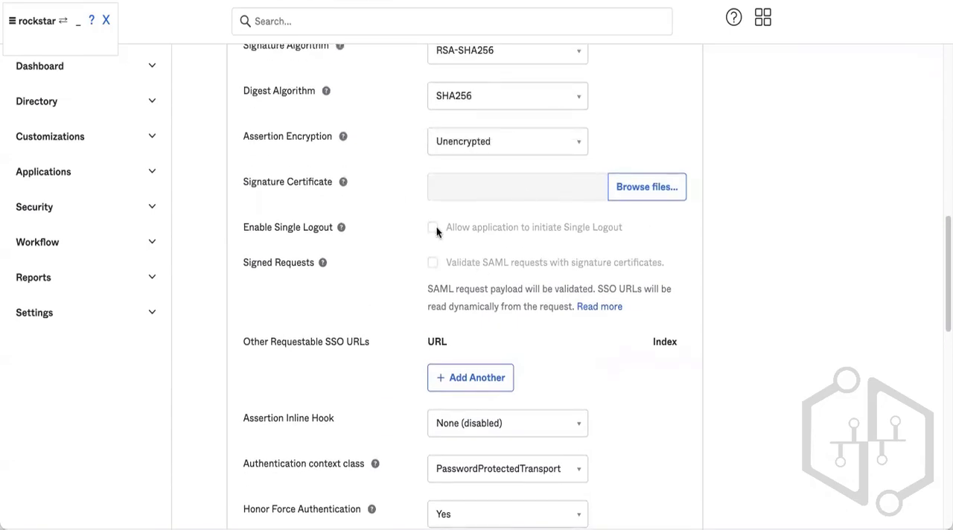
{"action": "scroll", "coordinate": [516, 217], "scroll_direction": "down", "scroll_amount": 10}
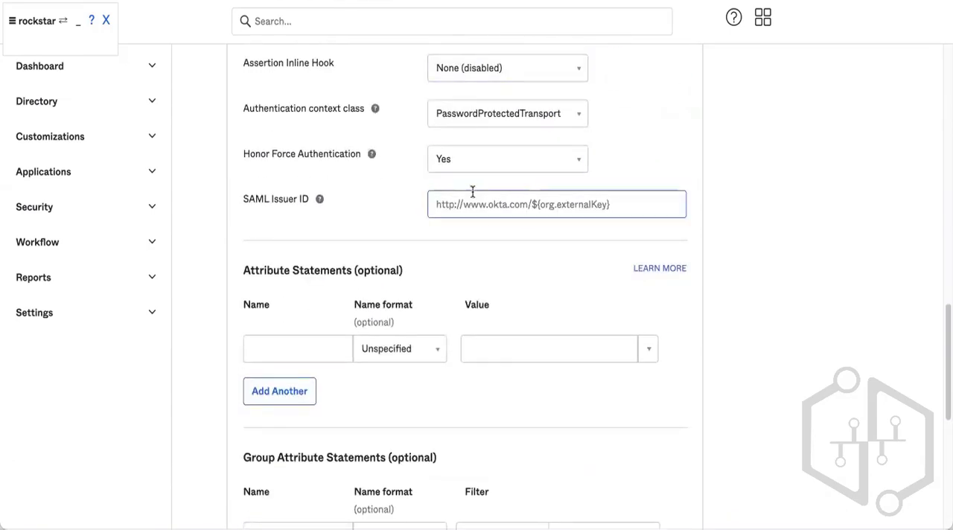
Inspect the Assertion Inline Hook setting and its dropdown options.
{"action": "left_click_drag", "start_coordinate": [232, 64], "coordinate": [323, 60]}
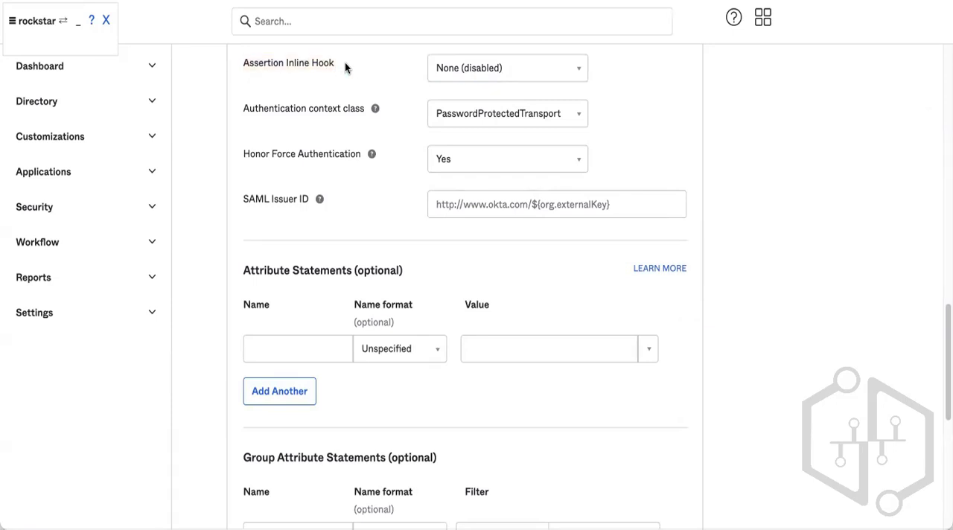
{"action": "scroll", "coordinate": [344, 63], "scroll_direction": "up", "scroll_amount": 1}
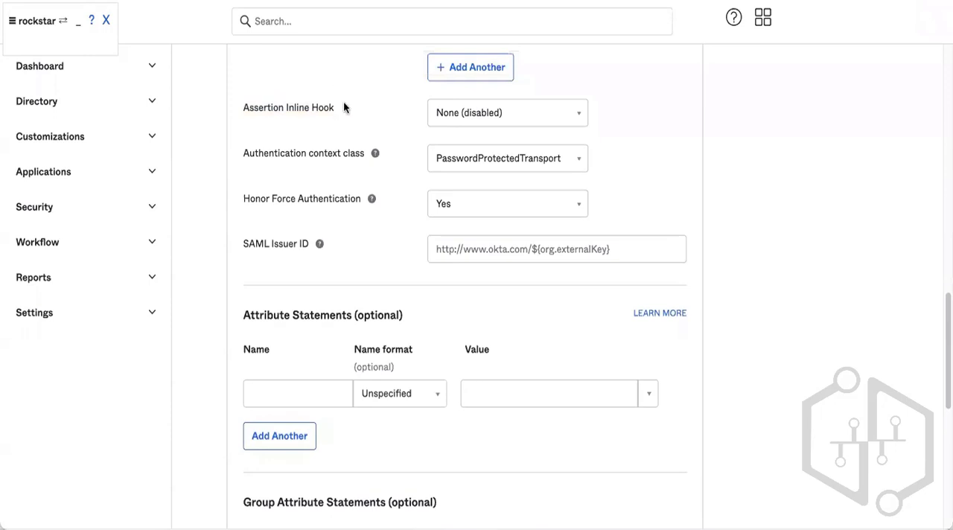
{"action": "left_click", "coordinate": [291, 110]}
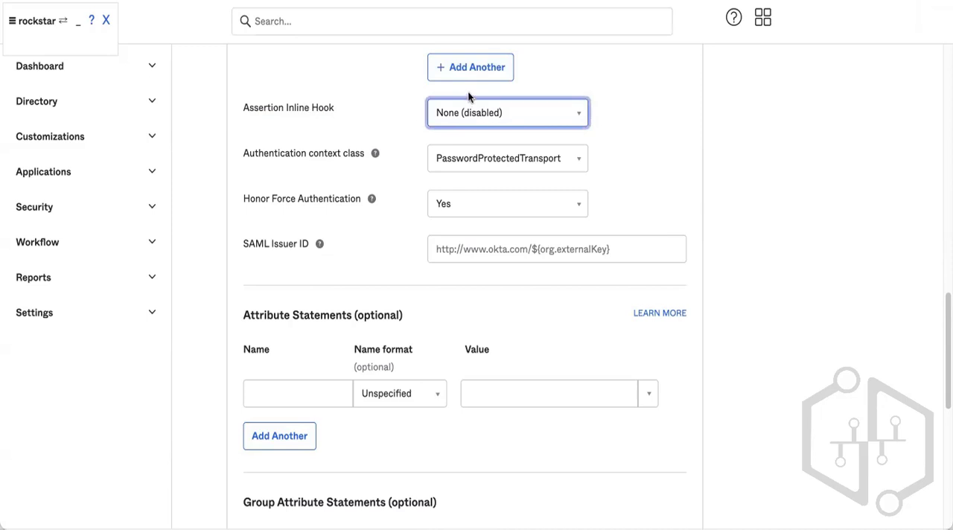
{"action": "left_click", "coordinate": [472, 112]}
{"action": "left_click", "coordinate": [473, 112]}
{"action": "left_click_drag", "start_coordinate": [250, 108], "coordinate": [367, 106]}
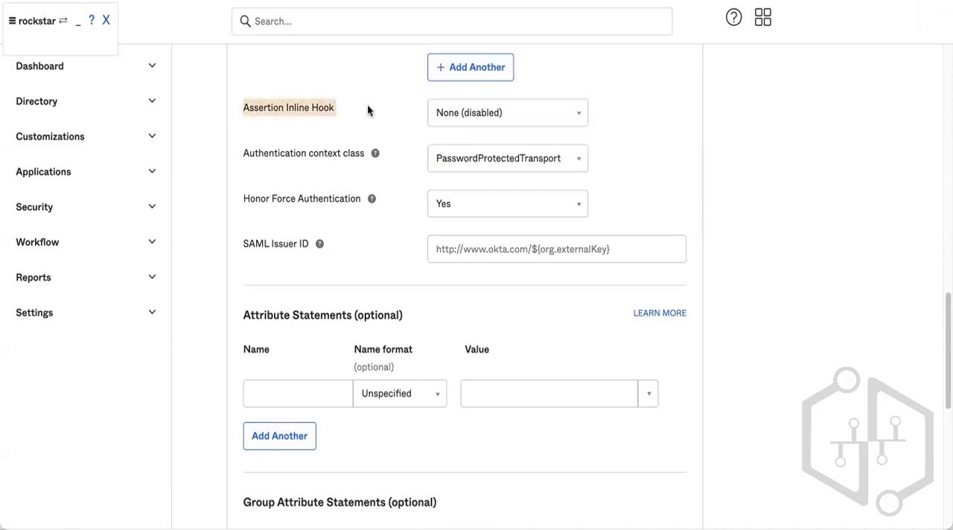
Open the Inline Hooks page, start a new SAML inline hook to review its form, and cancel it.
{"action": "left_click", "coordinate": [84, 248]}
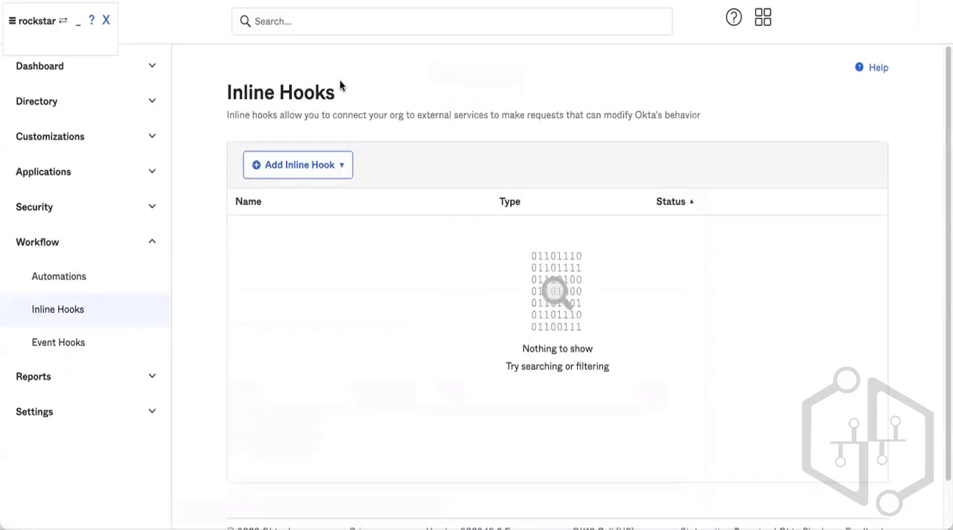
{"action": "left_click", "coordinate": [300, 166]}
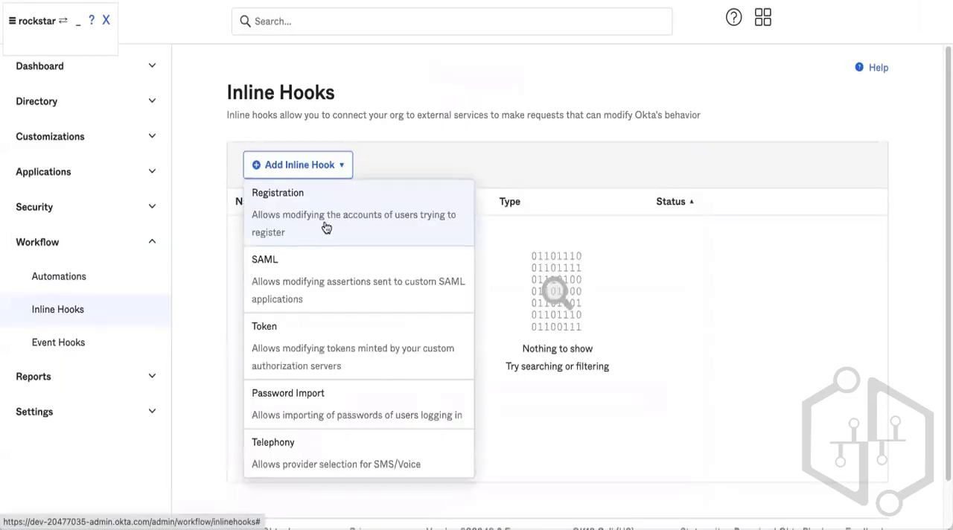
{"action": "left_click", "coordinate": [327, 310]}
{"action": "left_click", "coordinate": [561, 212]}
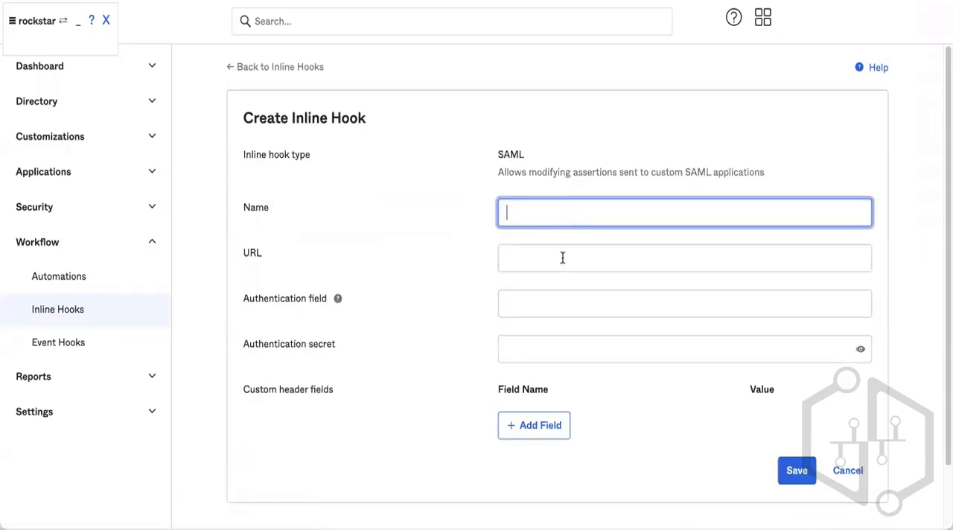
{"action": "left_click", "coordinate": [561, 258]}
{"action": "scroll", "coordinate": [562, 295], "scroll_direction": "down", "scroll_amount": 1}
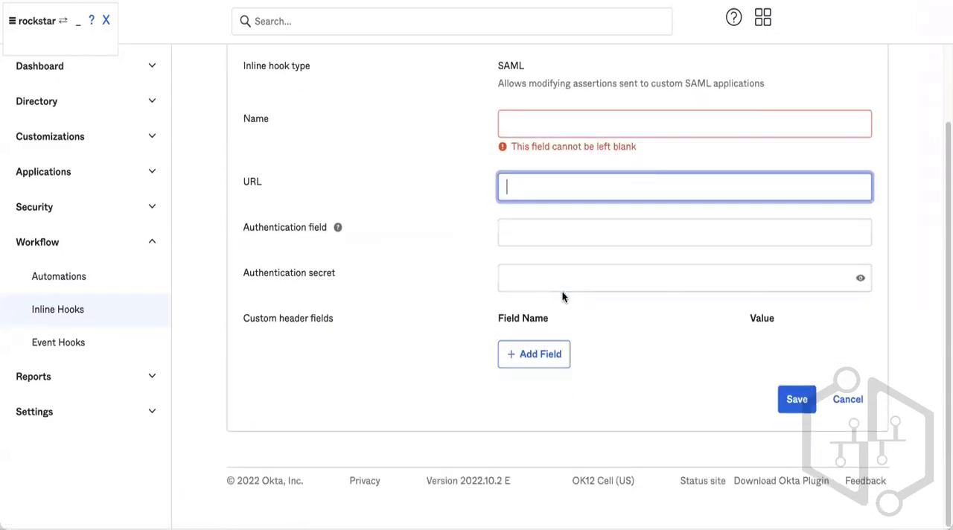
{"action": "left_click", "coordinate": [826, 399]}
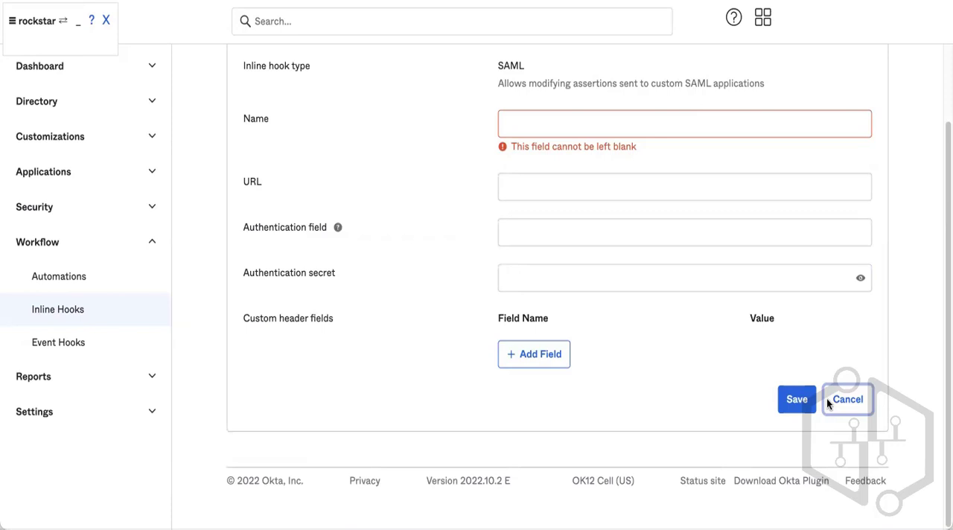
{"action": "left_click", "coordinate": [828, 400]}
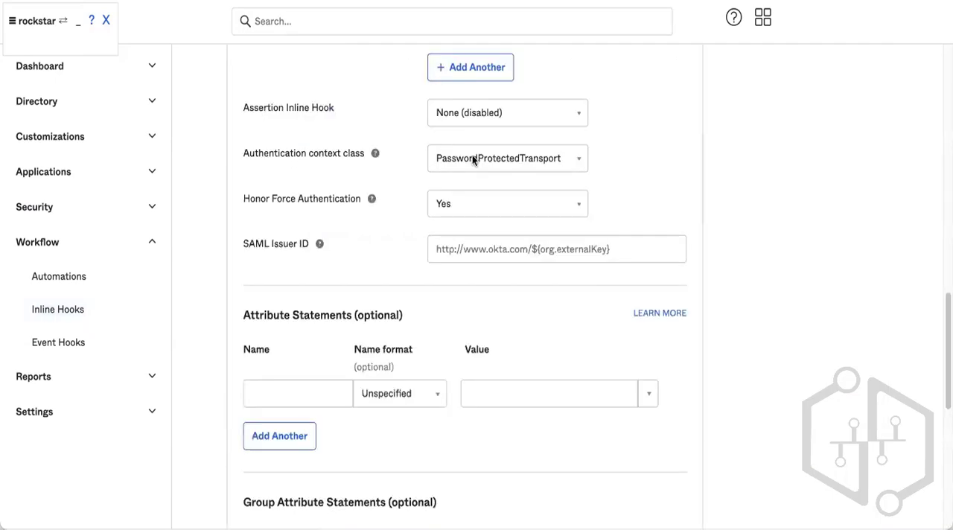
Reopen the Assertion Inline Hook dropdown in the SAML settings to check for available hooks.
{"action": "scroll", "coordinate": [472, 156], "scroll_direction": "down", "scroll_amount": 3}
{"action": "scroll", "coordinate": [472, 160], "scroll_direction": "up", "scroll_amount": 2}
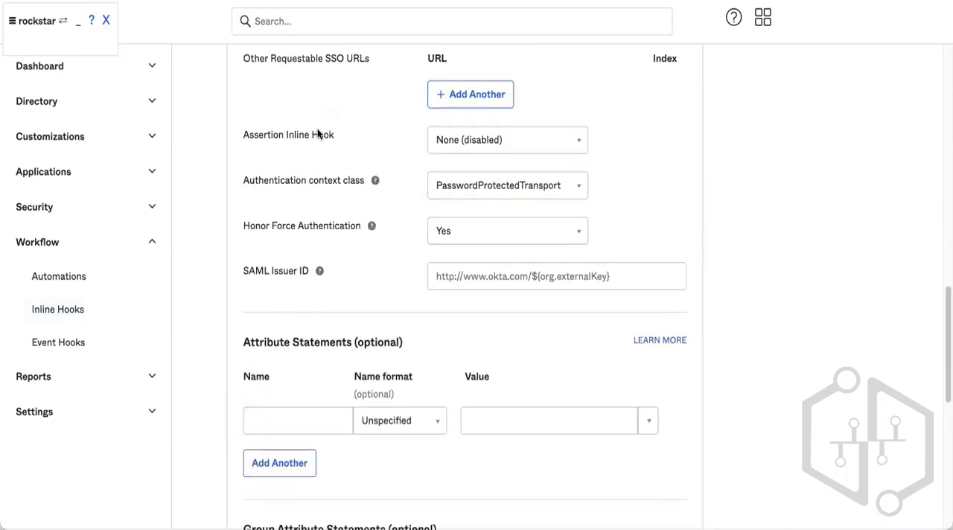
{"action": "left_click", "coordinate": [532, 139]}
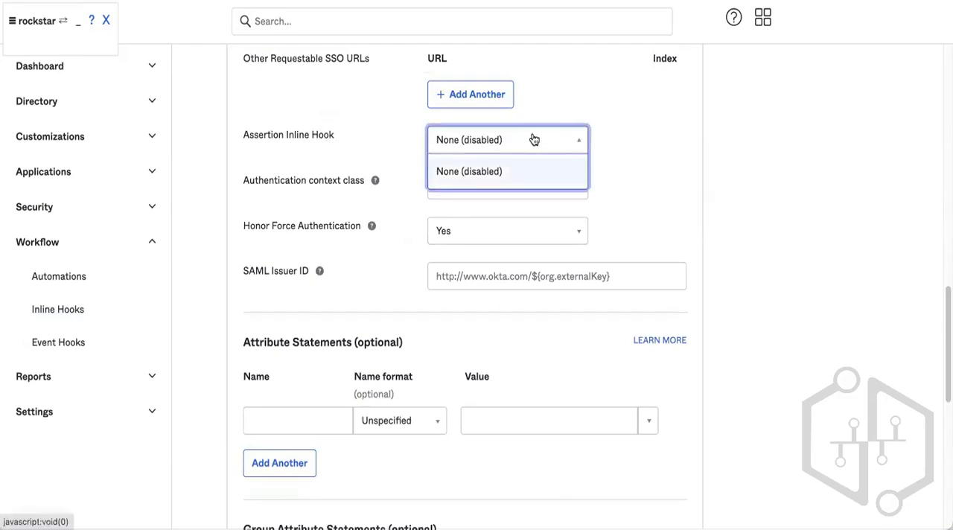
{"action": "left_click", "coordinate": [531, 139]}
{"action": "left_click", "coordinate": [654, 126]}
Add an attribute statement named firstName.
{"action": "scroll", "coordinate": [654, 131], "scroll_direction": "down", "scroll_amount": 2}
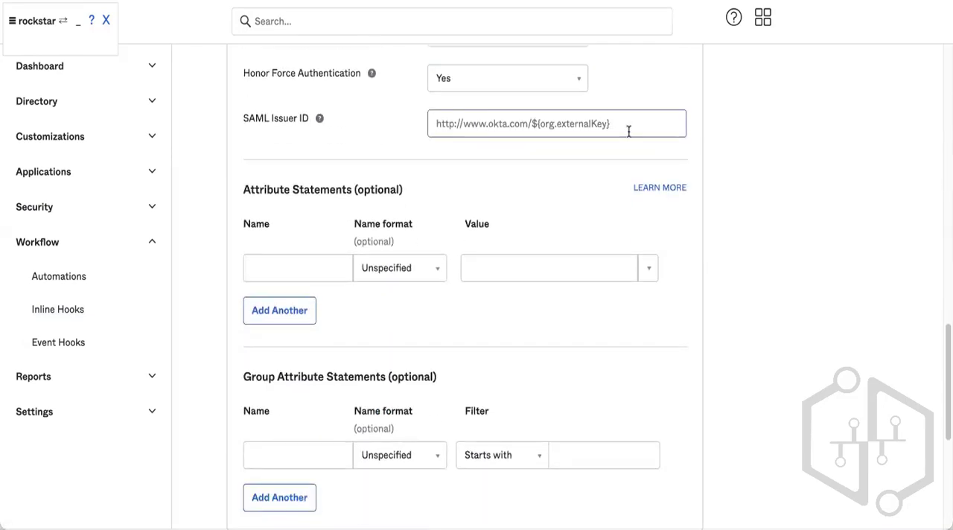
{"action": "scroll", "coordinate": [439, 201], "scroll_direction": "down", "scroll_amount": 1}
{"action": "left_click", "coordinate": [298, 160]}
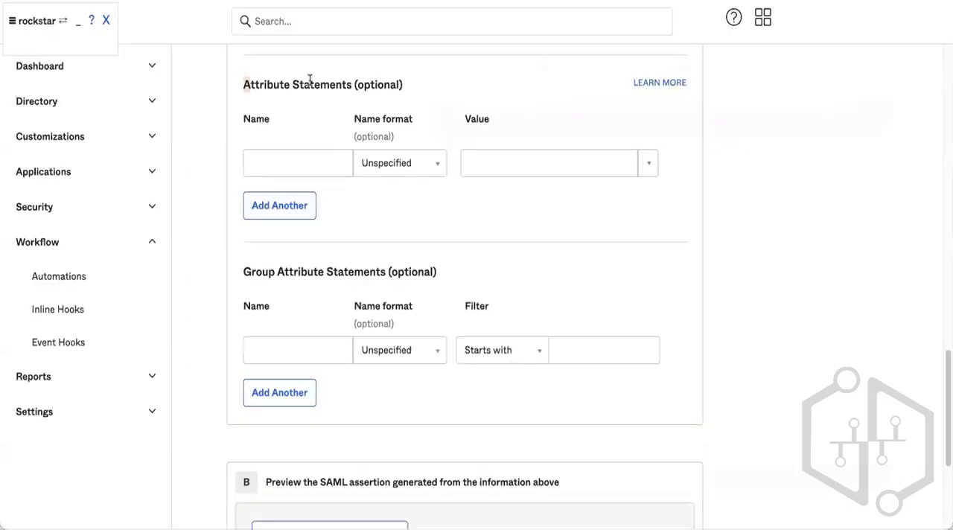
{"action": "left_click", "coordinate": [303, 154]}
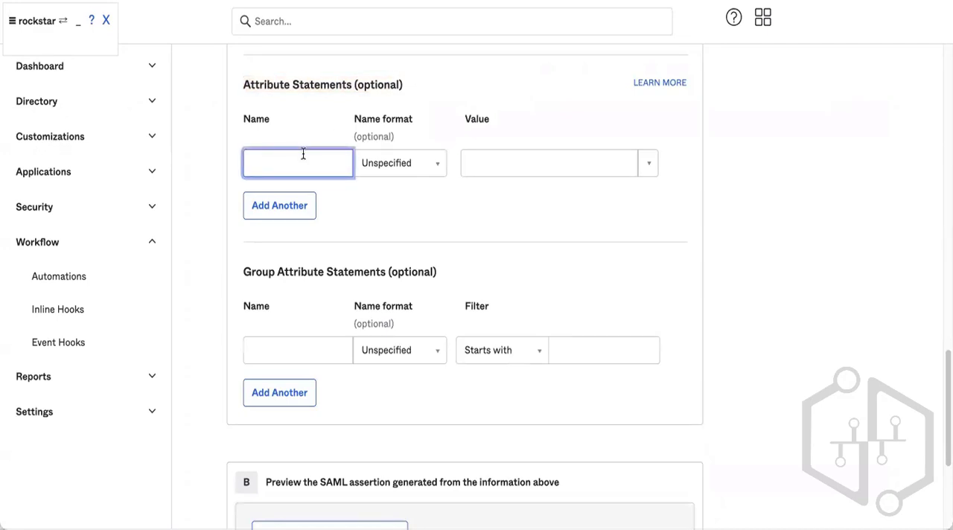
{"action": "type", "text": "firstName"}
Set the firstName attribute statement's name format to Basic and its value to user.firstName.
{"action": "left_click", "coordinate": [395, 162]}
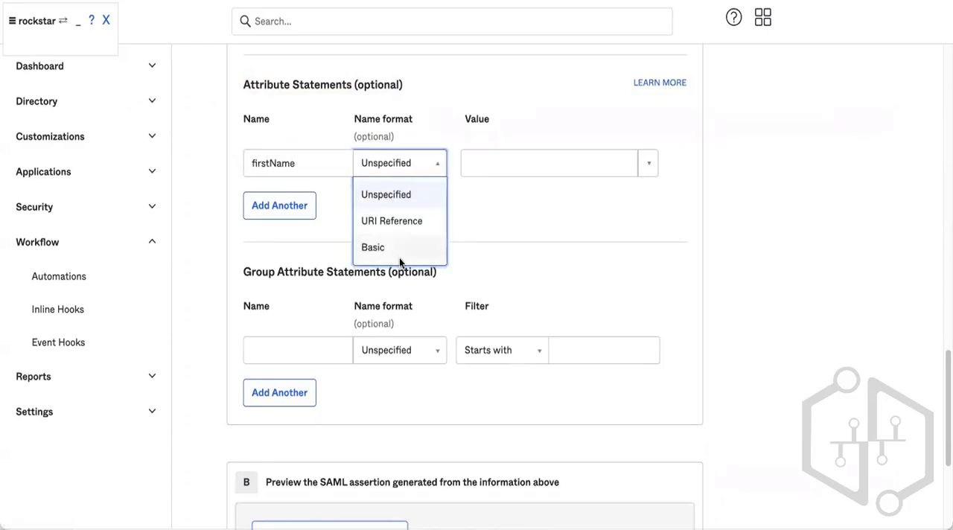
{"action": "left_click", "coordinate": [395, 258]}
{"action": "left_click", "coordinate": [649, 162]}
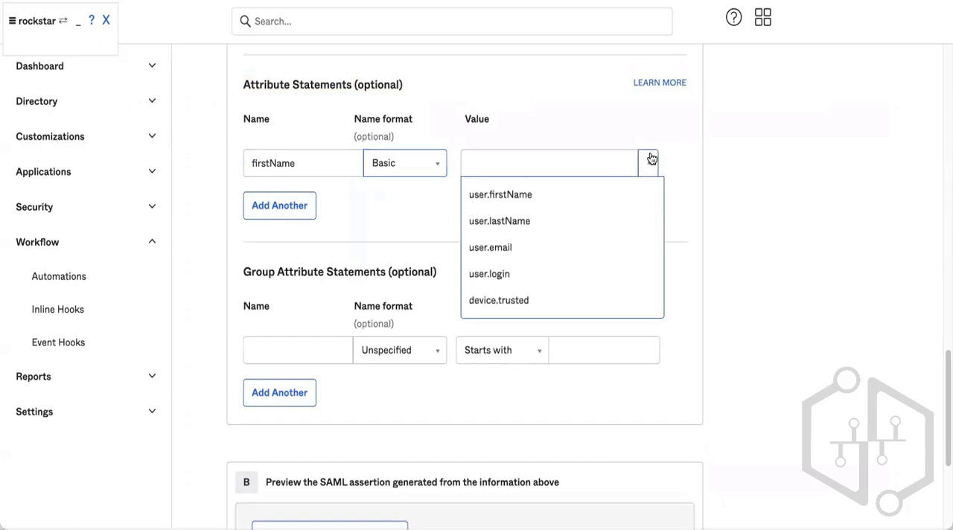
{"action": "left_click", "coordinate": [535, 201]}
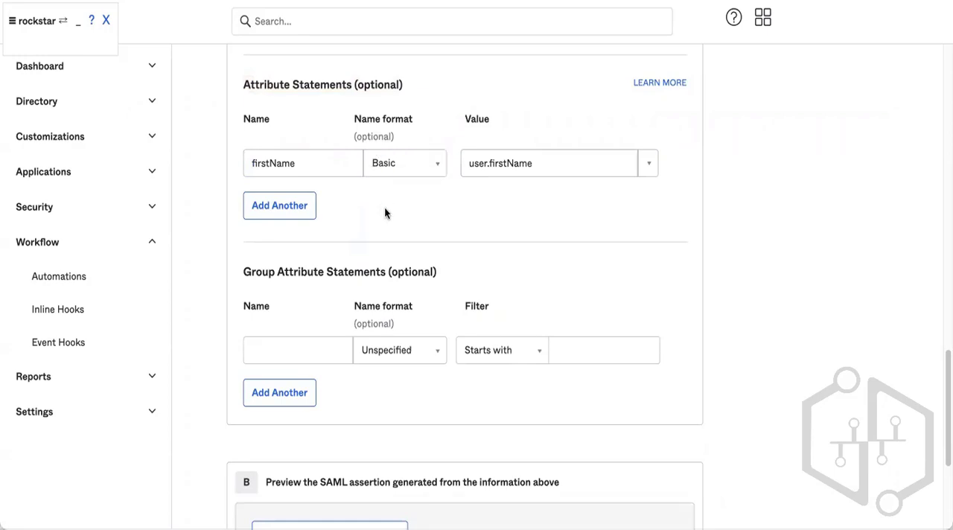
Clear the attribute statement's name and value fields.
{"action": "scroll", "coordinate": [385, 209], "scroll_direction": "up", "scroll_amount": 2}
{"action": "left_click", "coordinate": [250, 245]}
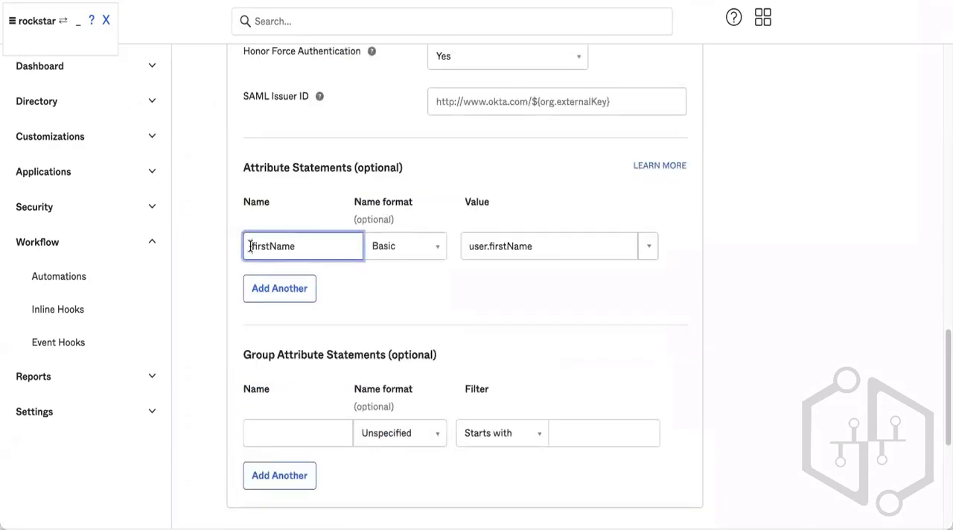
{"action": "left_click_drag", "start_coordinate": [250, 246], "coordinate": [308, 246]}
{"action": "left_click", "coordinate": [314, 247]}
{"action": "left_click", "coordinate": [564, 245]}
{"action": "left_click_drag", "start_coordinate": [561, 245], "coordinate": [427, 246]}
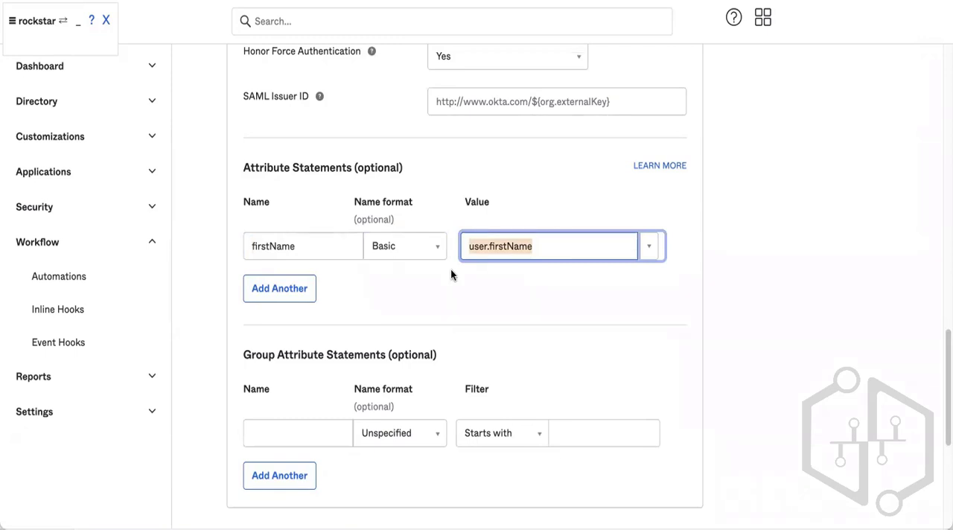
{"action": "key", "text": "BackSpace"}
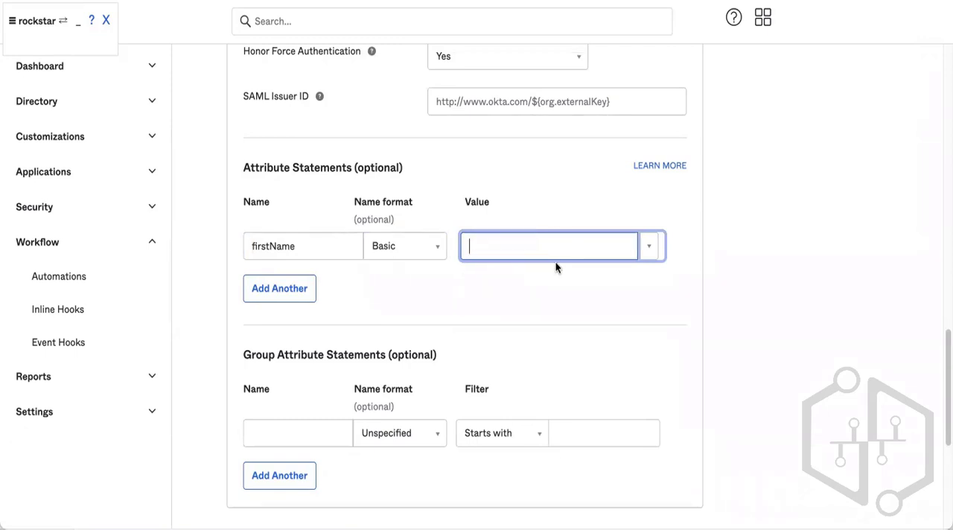
{"action": "double_click", "coordinate": [298, 242]}
{"action": "type", "text": "="}
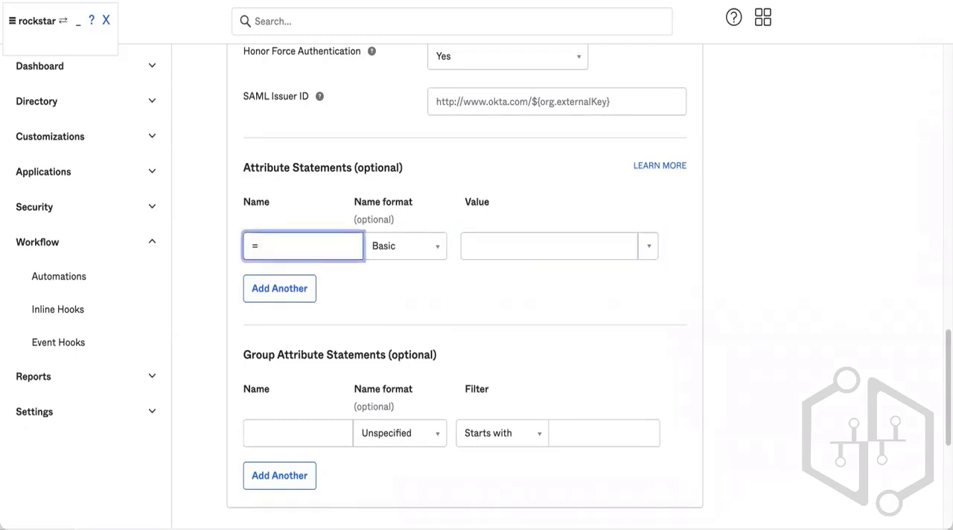
{"action": "key", "text": "BackSpace"}
{"action": "left_click", "coordinate": [447, 293]}
Add a group attribute statement named groups with the Basic name format.
{"action": "scroll", "coordinate": [447, 294], "scroll_direction": "down", "scroll_amount": 1}
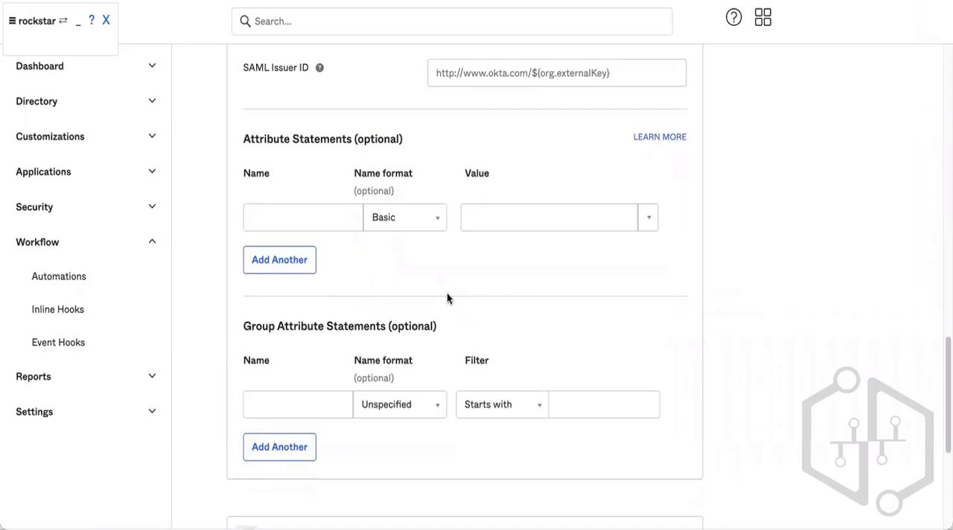
{"action": "scroll", "coordinate": [446, 295], "scroll_direction": "down", "scroll_amount": 4}
{"action": "left_click", "coordinate": [318, 258]}
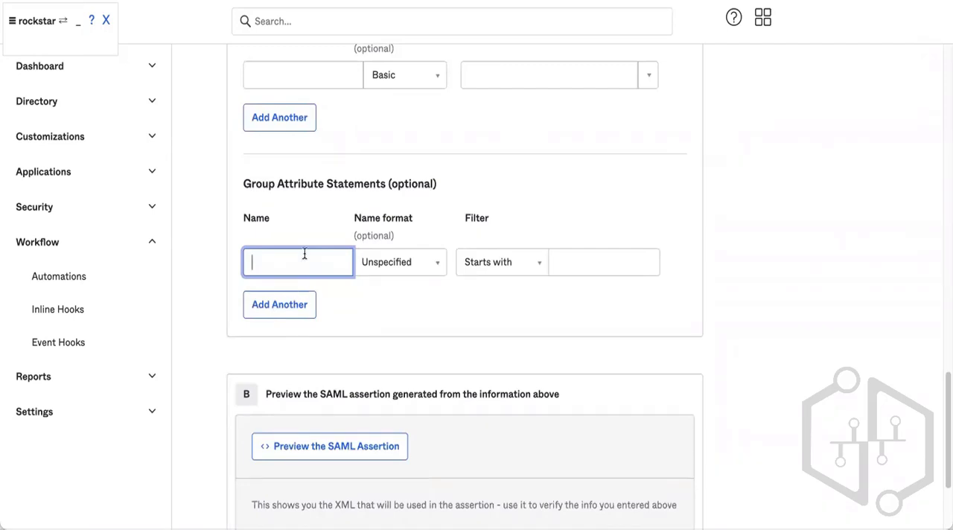
{"action": "type", "text": "groups"}
{"action": "left_click", "coordinate": [428, 265]}
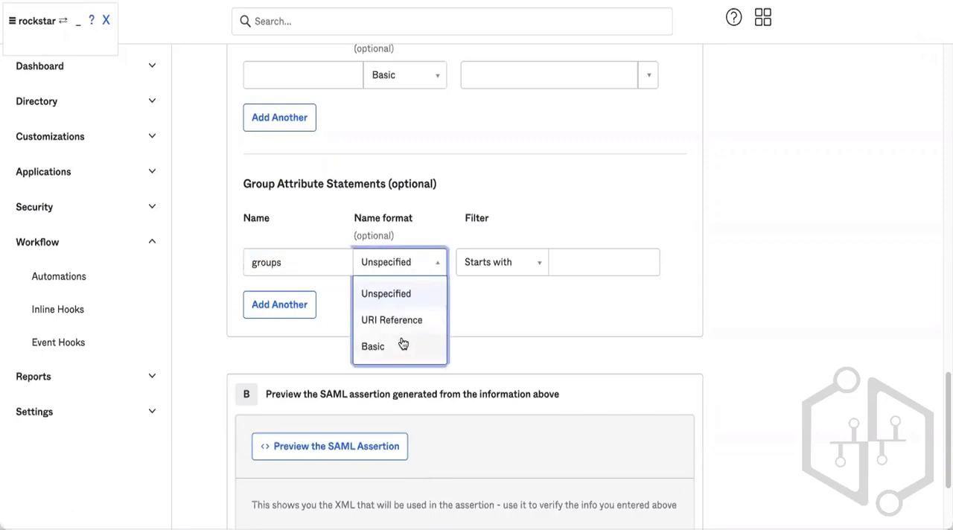
{"action": "left_click", "coordinate": [410, 322]}
{"action": "left_click", "coordinate": [411, 270]}
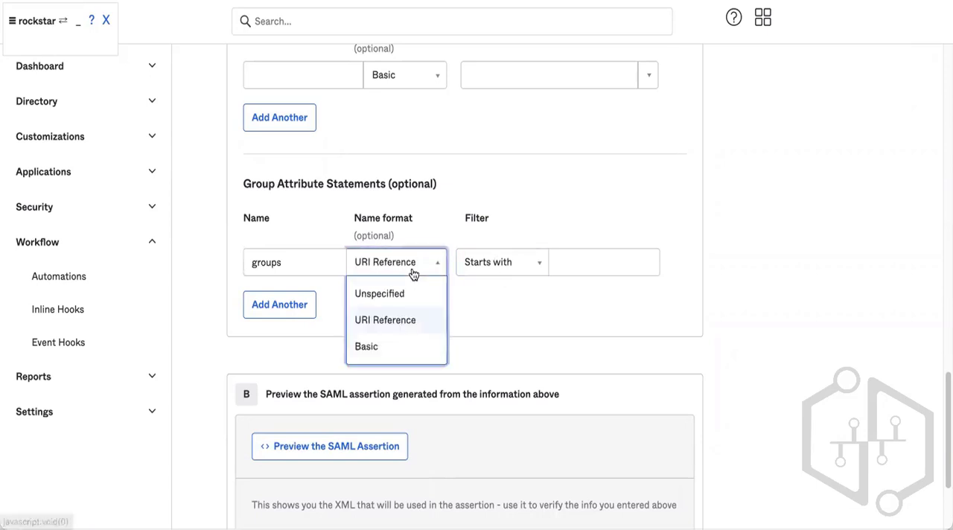
{"action": "left_click", "coordinate": [387, 349]}
Set the groups statement's filter to Matches regex with the pattern .*.
{"action": "left_click", "coordinate": [559, 263]}
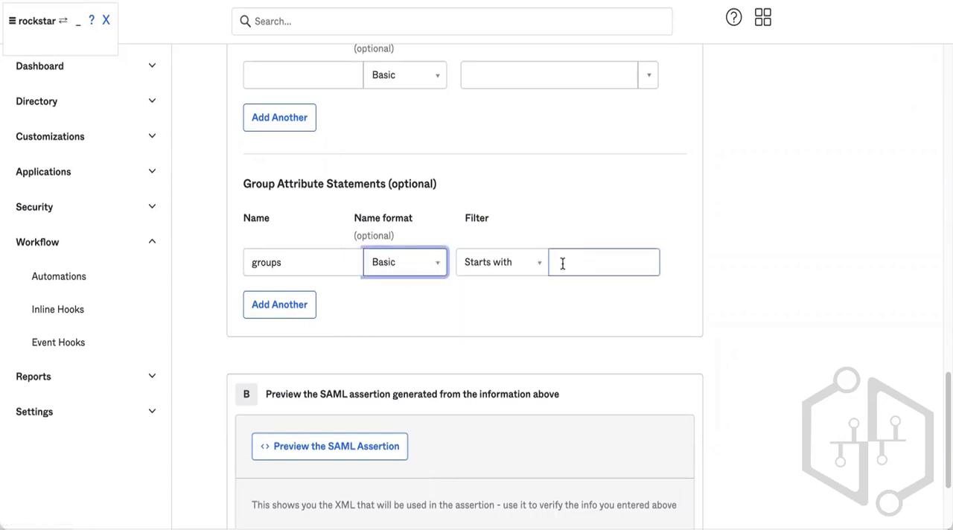
{"action": "left_click", "coordinate": [514, 266]}
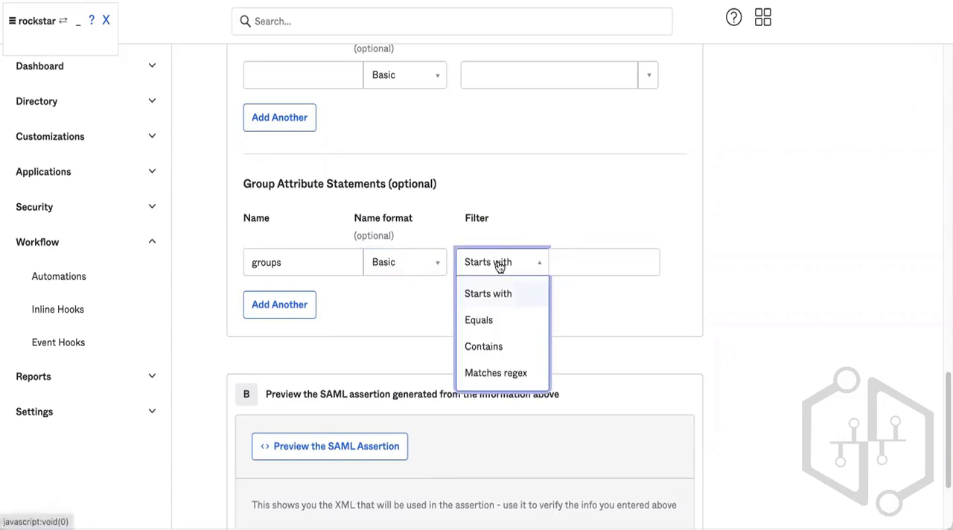
{"action": "left_click", "coordinate": [495, 371]}
{"action": "left_click", "coordinate": [618, 259]}
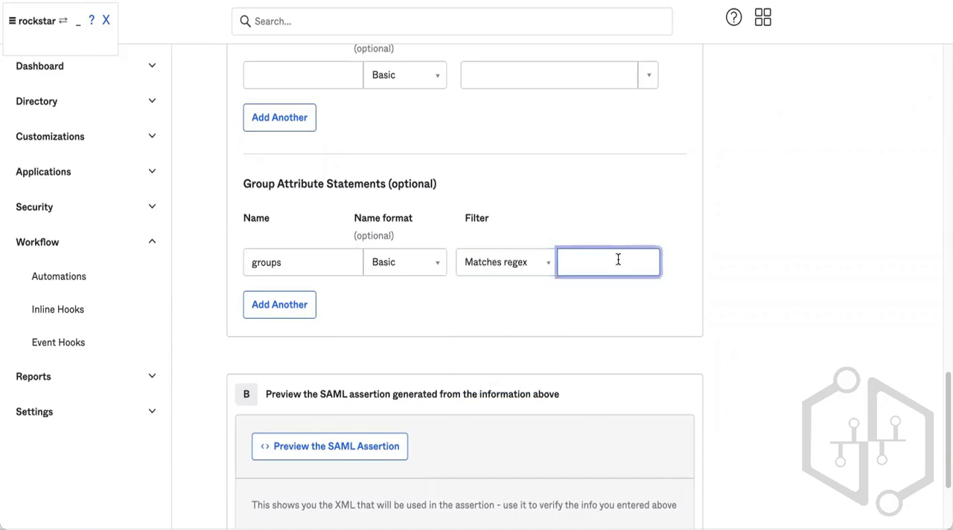
{"action": "type", "text": ".*"}
{"action": "left_click", "coordinate": [519, 318]}
{"action": "left_click", "coordinate": [292, 265]}
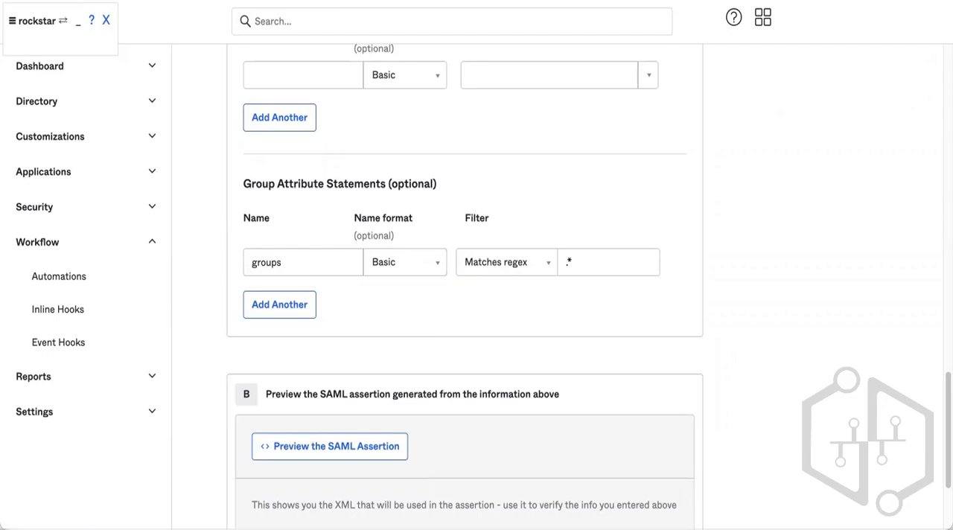
Clear the group attribute statement's name and regex filter value.
{"action": "scroll", "coordinate": [411, 179], "scroll_direction": "down", "scroll_amount": 3}
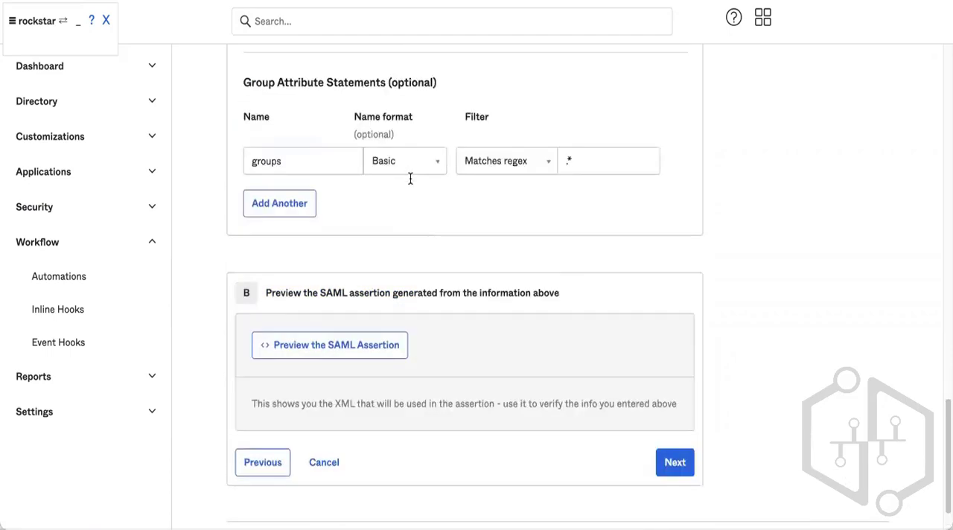
{"action": "scroll", "coordinate": [308, 295], "scroll_direction": "up", "scroll_amount": 3}
{"action": "double_click", "coordinate": [301, 283]}
{"action": "key", "text": "BackSpace"}
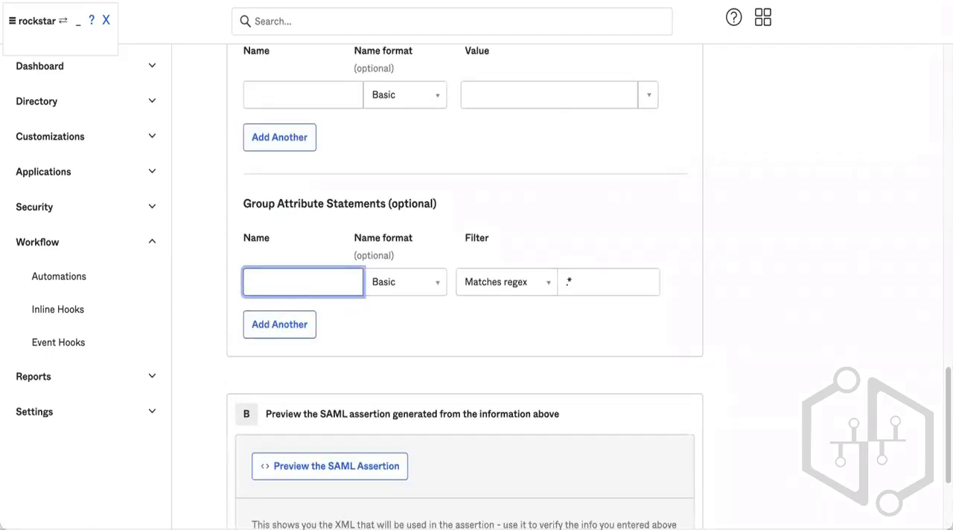
{"action": "left_click", "coordinate": [605, 280]}
{"action": "key", "text": "BackSpace"}
{"action": "key", "text": "BackSpace"}
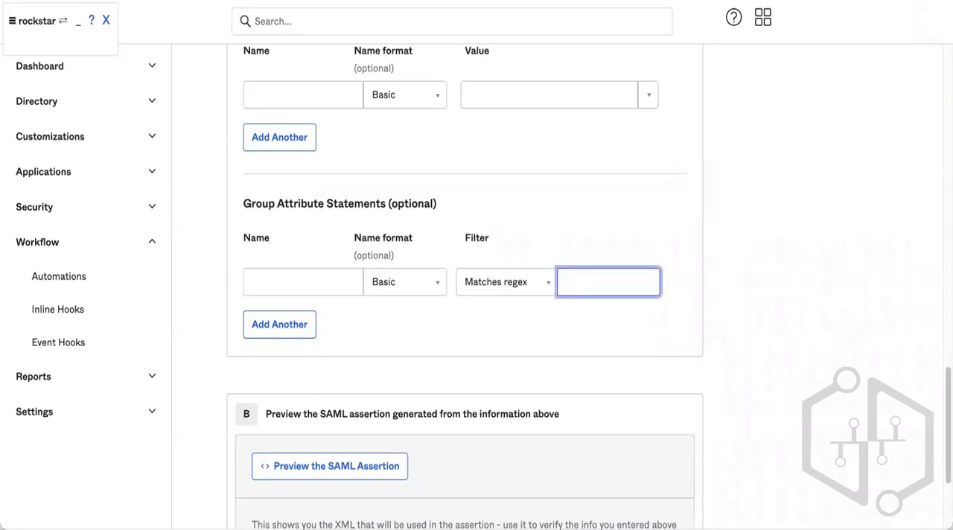
{"action": "left_click", "coordinate": [468, 332]}
Continue to the Feedback step, choose the software vendor option, and finish creating the SAML integration.
{"action": "scroll", "coordinate": [484, 325], "scroll_direction": "down", "scroll_amount": 3}
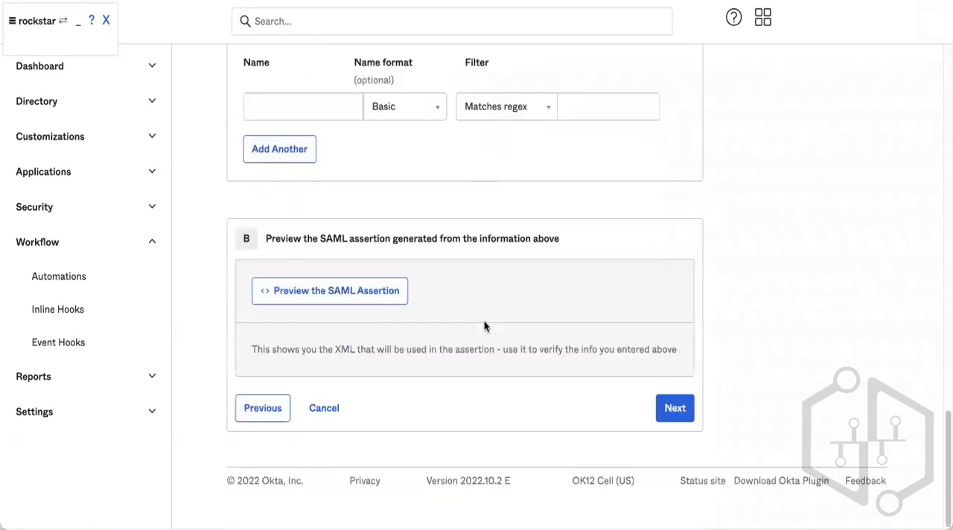
{"action": "scroll", "coordinate": [484, 325], "scroll_direction": "up", "scroll_amount": 7}
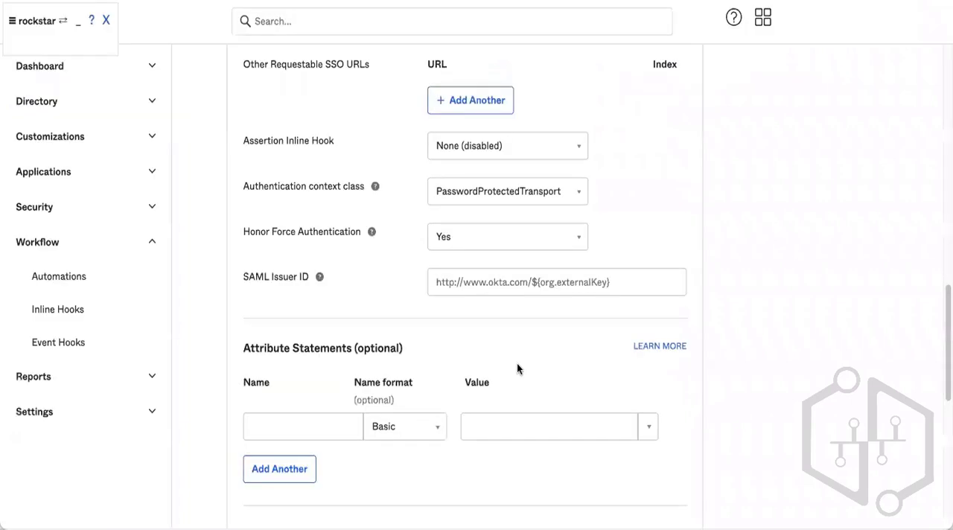
{"action": "scroll", "coordinate": [516, 364], "scroll_direction": "down", "scroll_amount": 5}
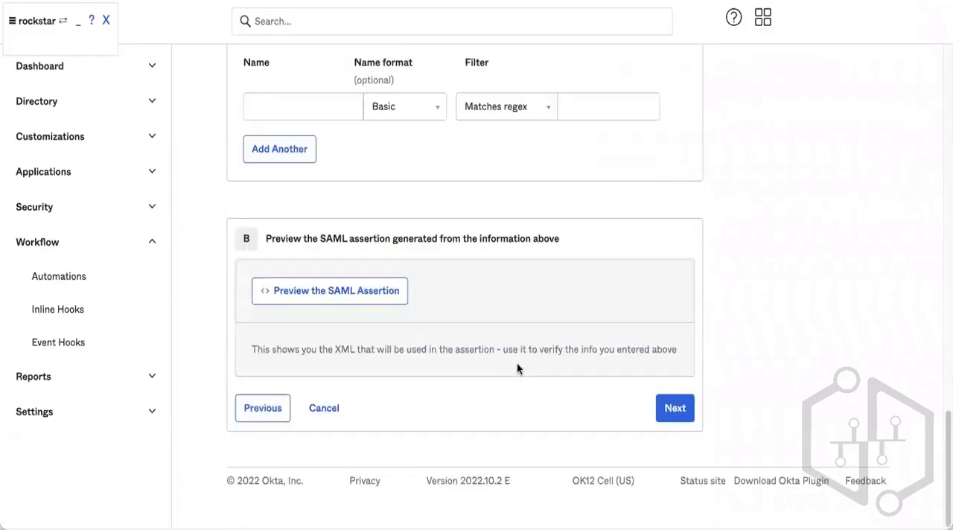
{"action": "left_click", "coordinate": [674, 408]}
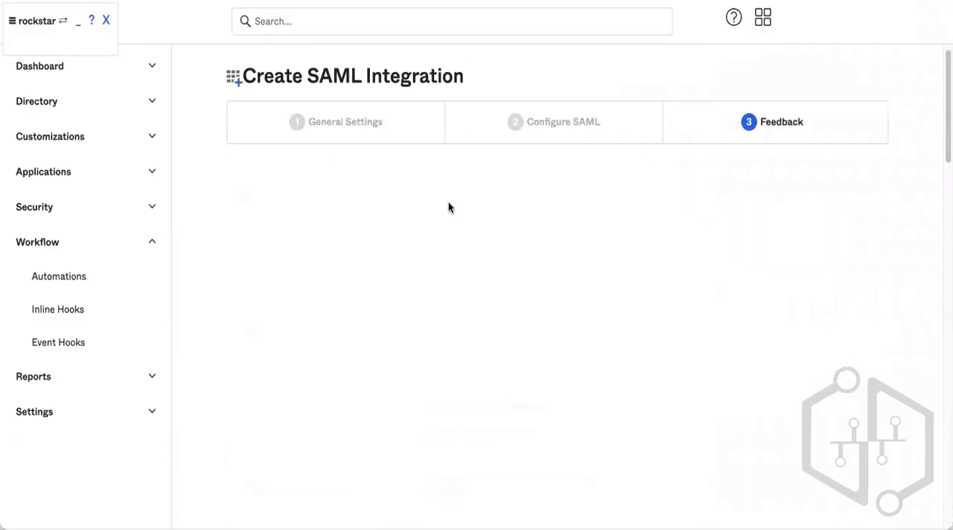
{"action": "left_click", "coordinate": [478, 271]}
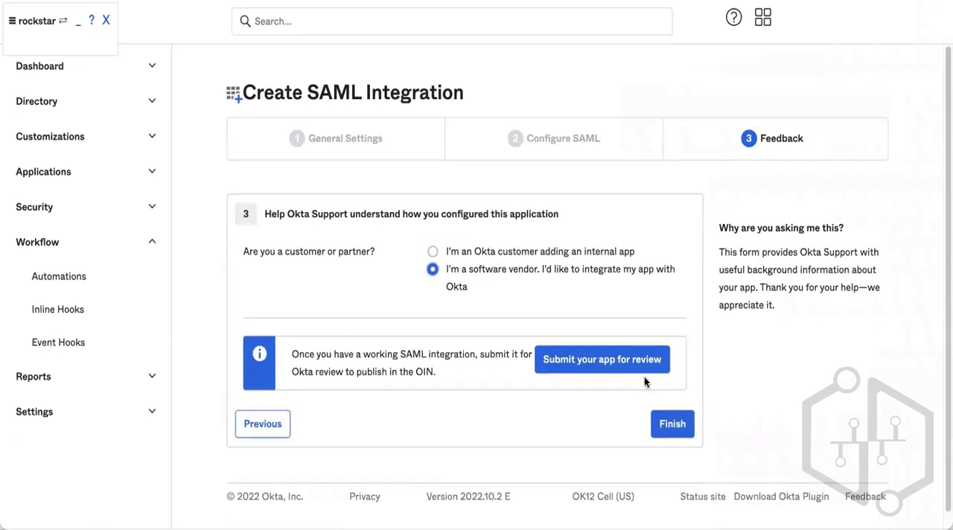
{"action": "left_click", "coordinate": [673, 423]}
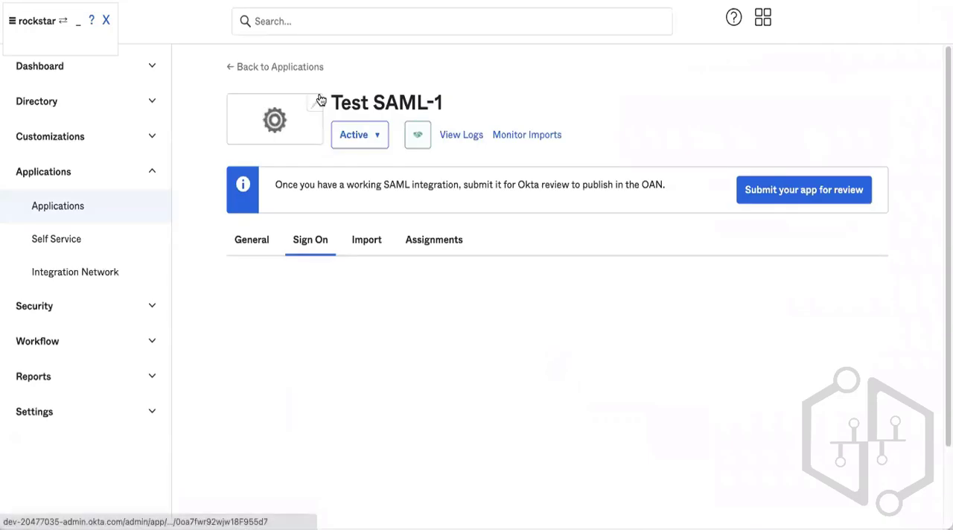
Assign the first listed person to Test SAML-1 from the Assignments tab.
{"action": "left_click", "coordinate": [434, 240]}
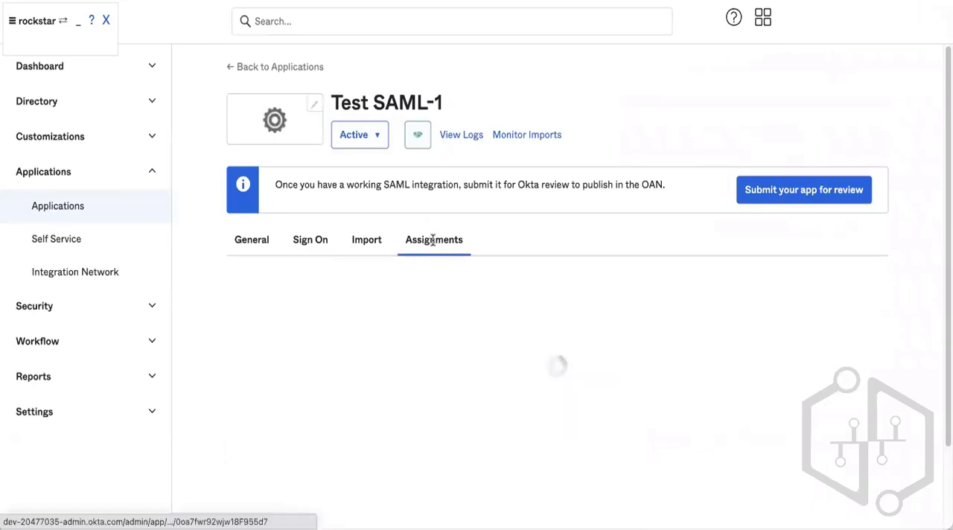
{"action": "left_click", "coordinate": [277, 296]}
{"action": "left_click", "coordinate": [297, 326]}
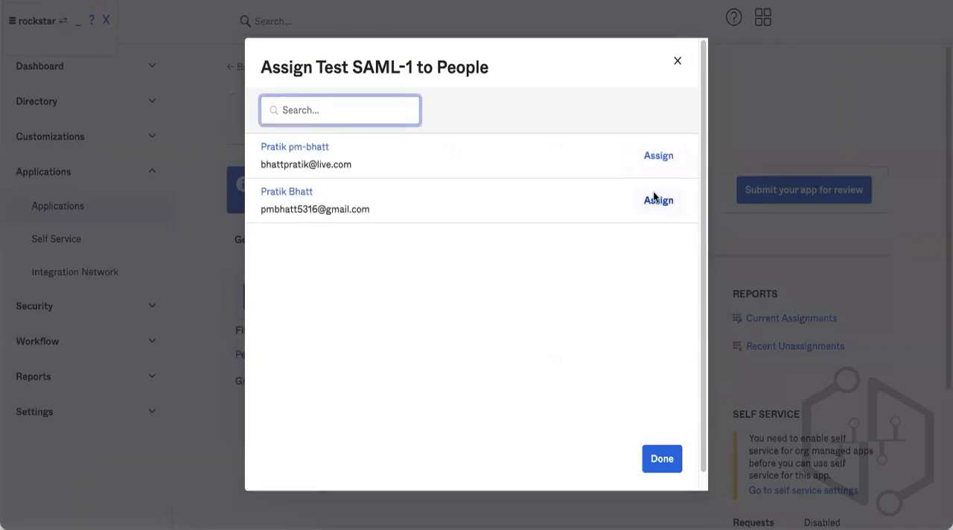
{"action": "left_click", "coordinate": [669, 158]}
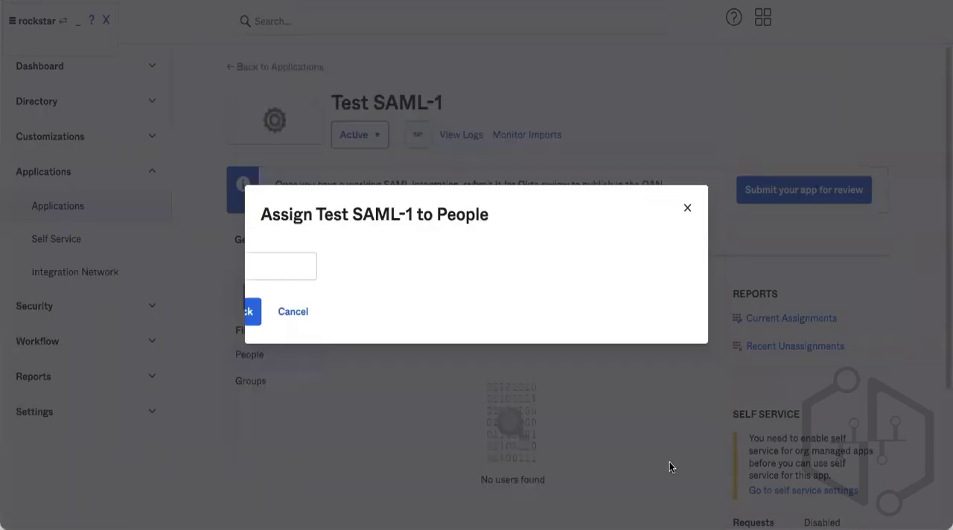
{"action": "left_click", "coordinate": [610, 311]}
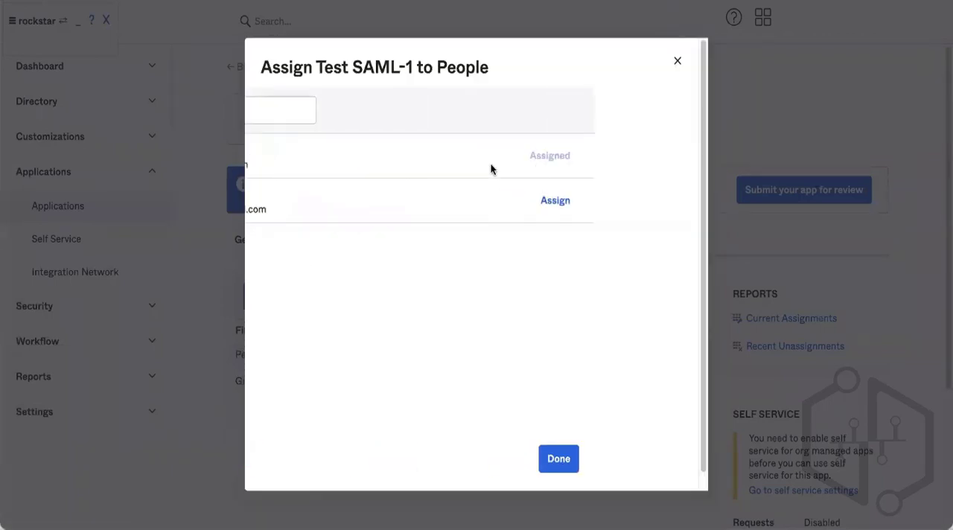
{"action": "left_click", "coordinate": [660, 451]}
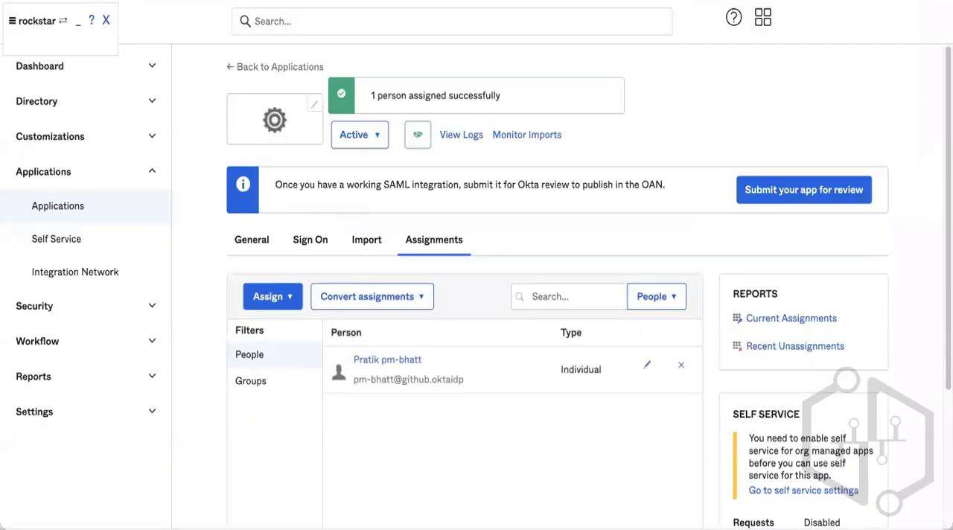
Open the Sign On tab and view the IdP metadata of the active SHA-2 signing certificate.
{"action": "left_click", "coordinate": [762, 22]}
{"action": "left_click", "coordinate": [692, 96]}
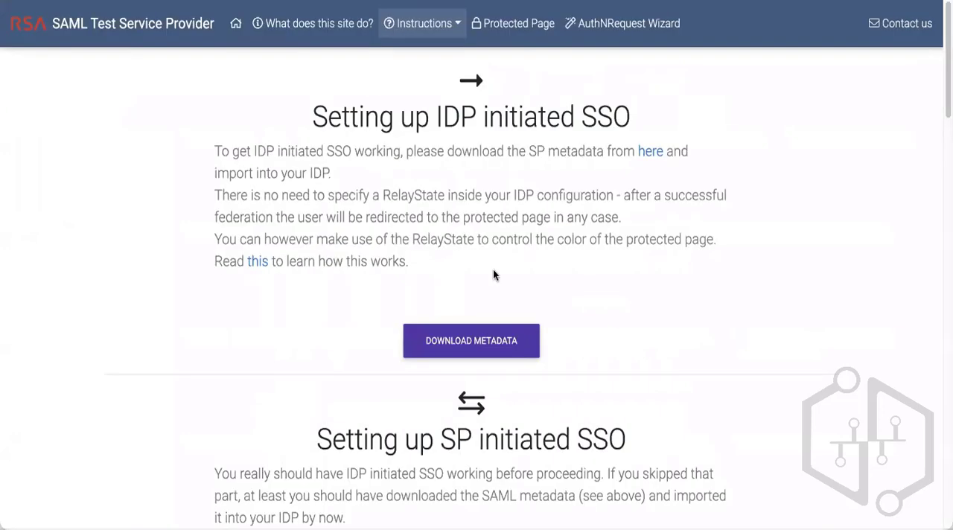
{"action": "scroll", "coordinate": [493, 270], "scroll_direction": "down", "scroll_amount": 10}
{"action": "scroll", "coordinate": [493, 274], "scroll_direction": "down", "scroll_amount": 3}
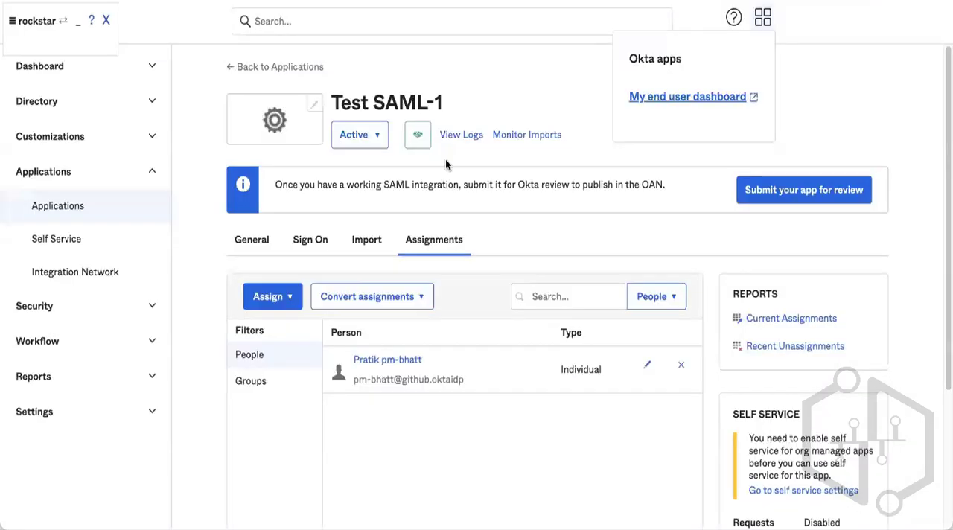
{"action": "scroll", "coordinate": [446, 164], "scroll_direction": "down", "scroll_amount": 1}
{"action": "left_click", "coordinate": [309, 186]}
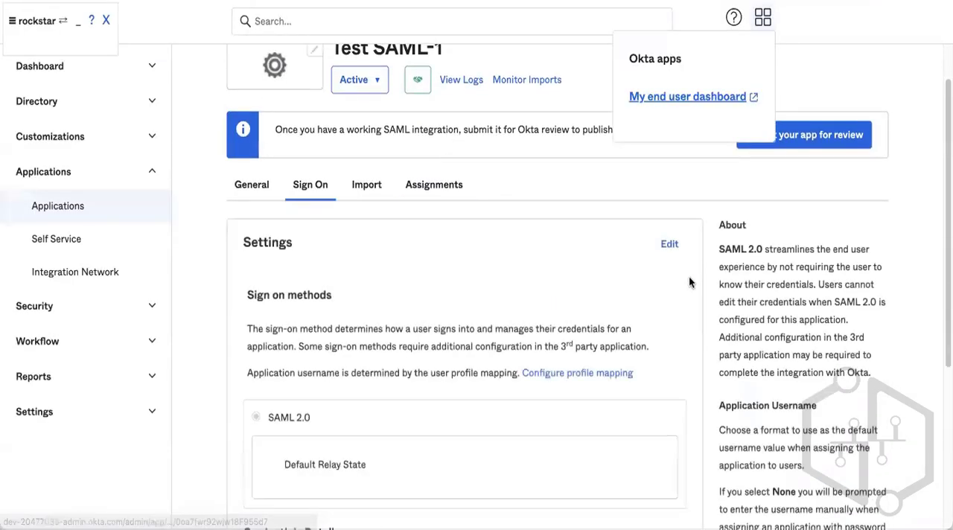
{"action": "scroll", "coordinate": [690, 282], "scroll_direction": "down", "scroll_amount": 10}
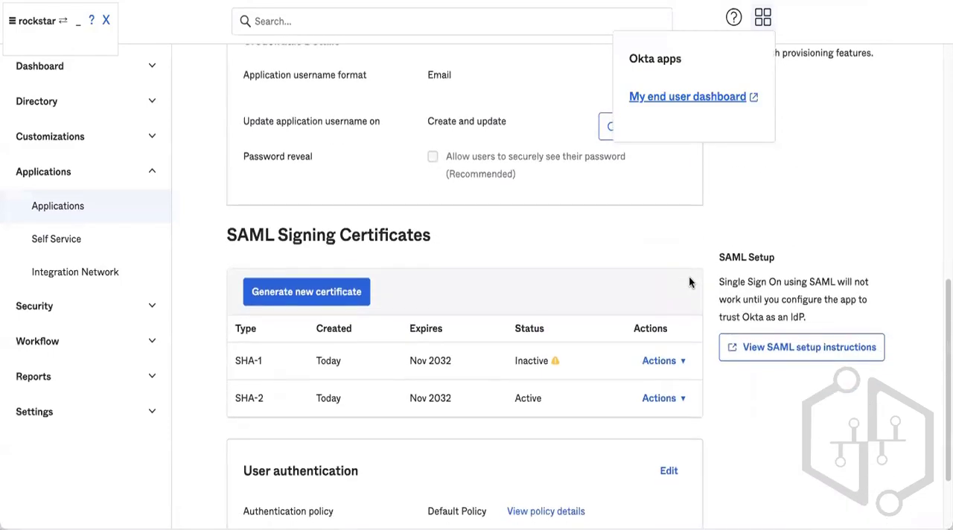
{"action": "scroll", "coordinate": [688, 282], "scroll_direction": "down", "scroll_amount": 3}
{"action": "left_click", "coordinate": [662, 291]}
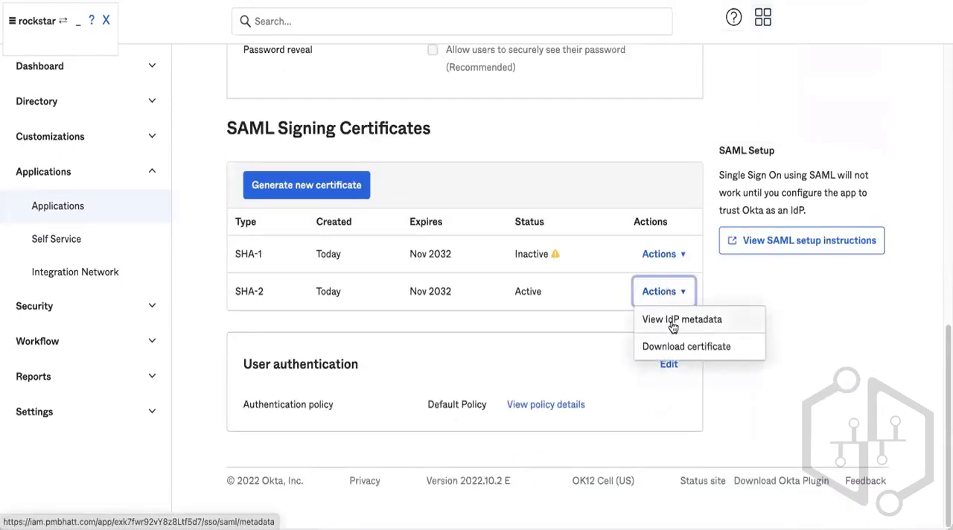
{"action": "left_click", "coordinate": [673, 320]}
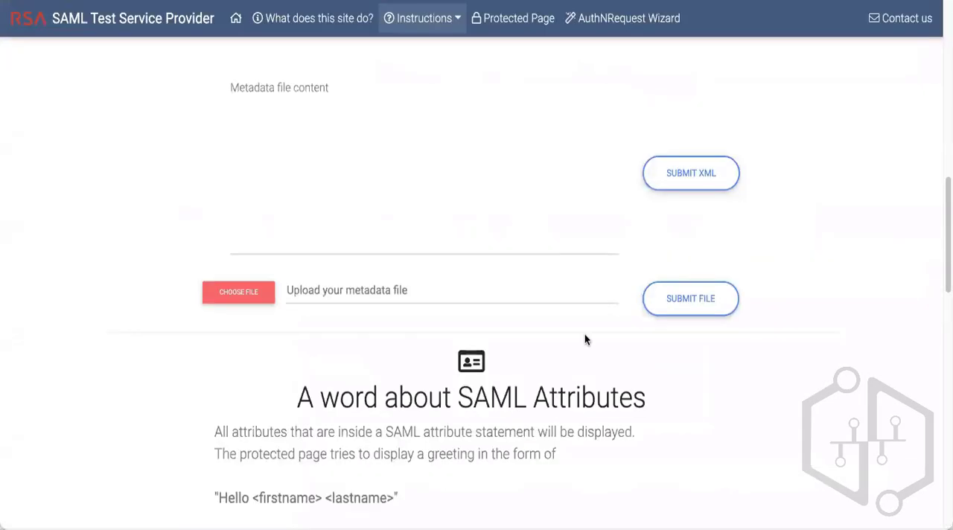
Upload metadata.xml to the SAML Test Service Provider, submit the file, and copy the unique logon URL.
{"action": "left_click", "coordinate": [242, 292]}
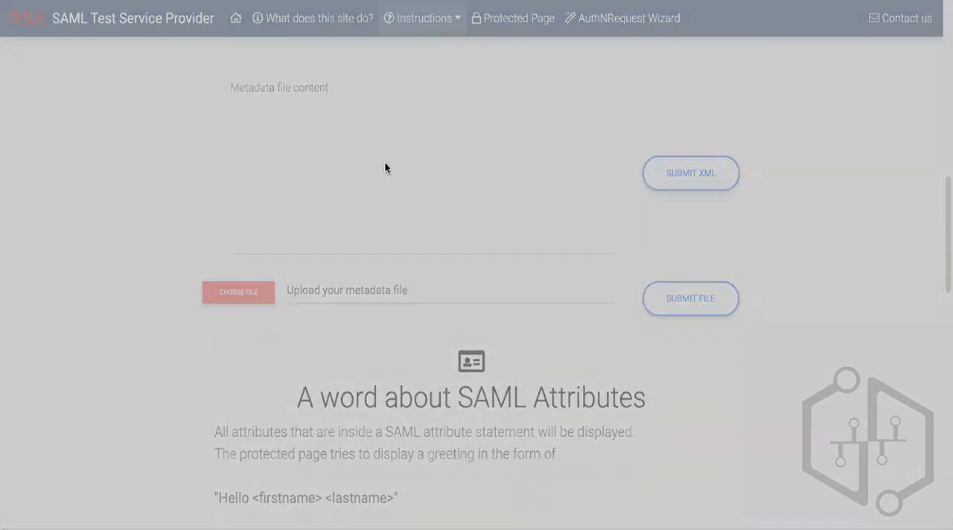
{"action": "double_click", "coordinate": [379, 145]}
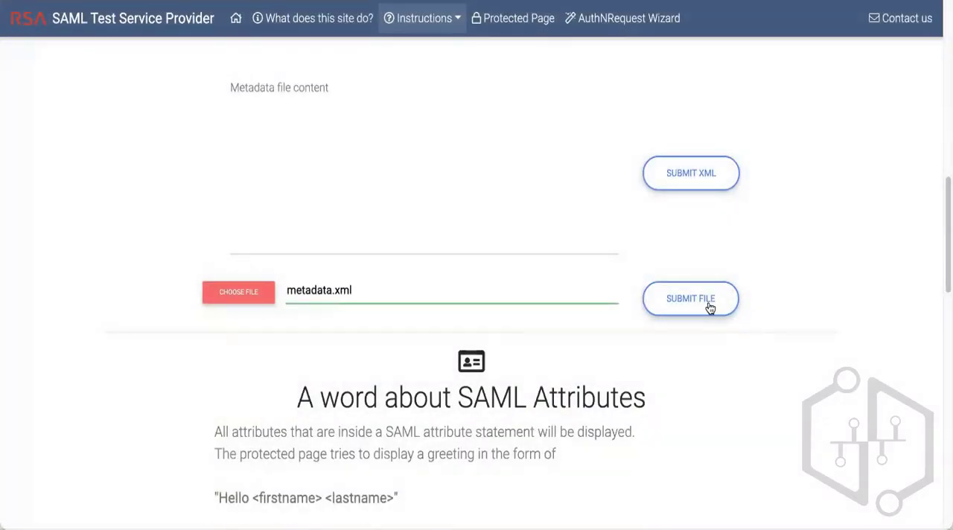
{"action": "left_click", "coordinate": [709, 303]}
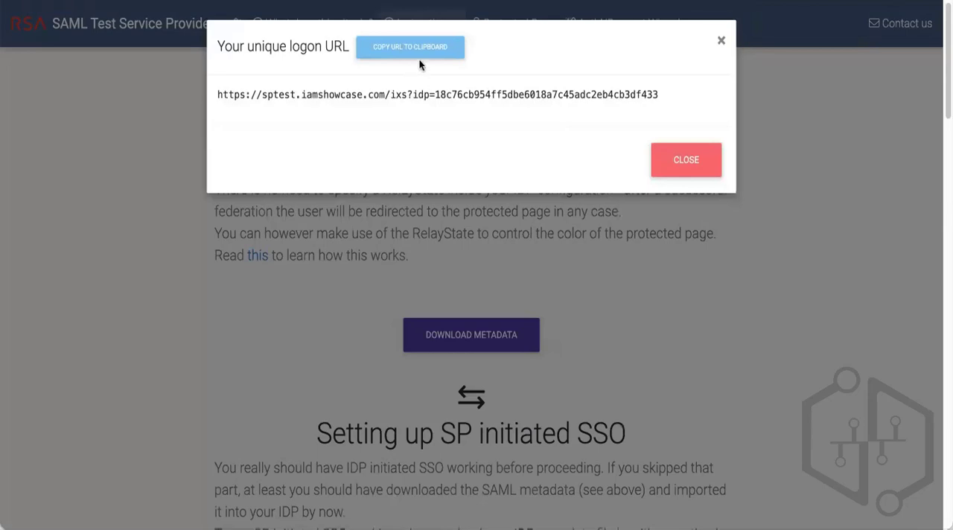
{"action": "left_click", "coordinate": [413, 47]}
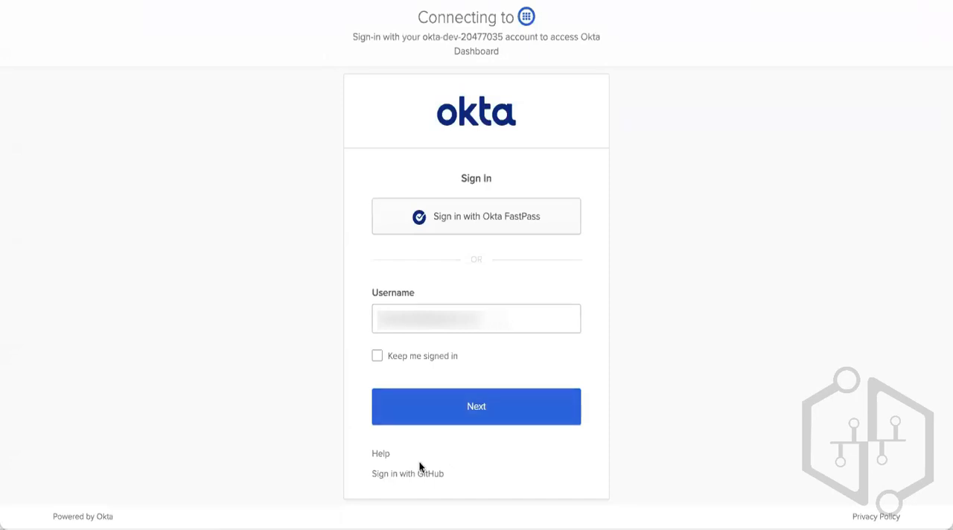
Sign in with GitHub and open the end user dashboard from the Okta apps menu.
{"action": "left_click", "coordinate": [407, 474]}
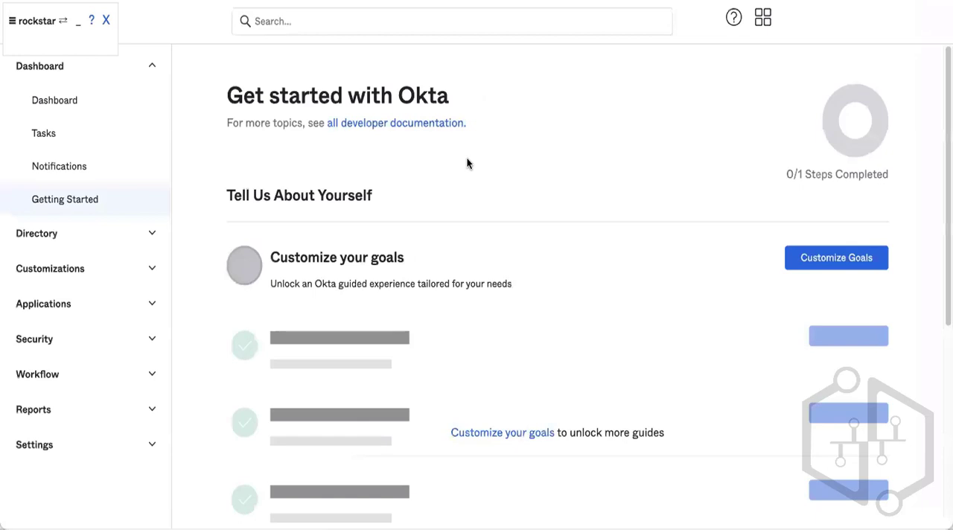
{"action": "left_click", "coordinate": [762, 16]}
{"action": "left_click", "coordinate": [706, 103]}
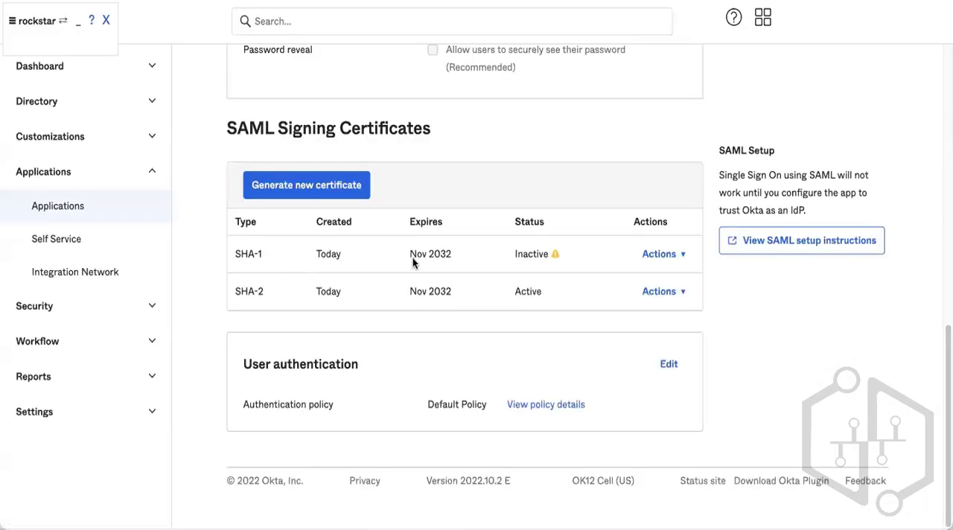
{"action": "left_click", "coordinate": [755, 19]}
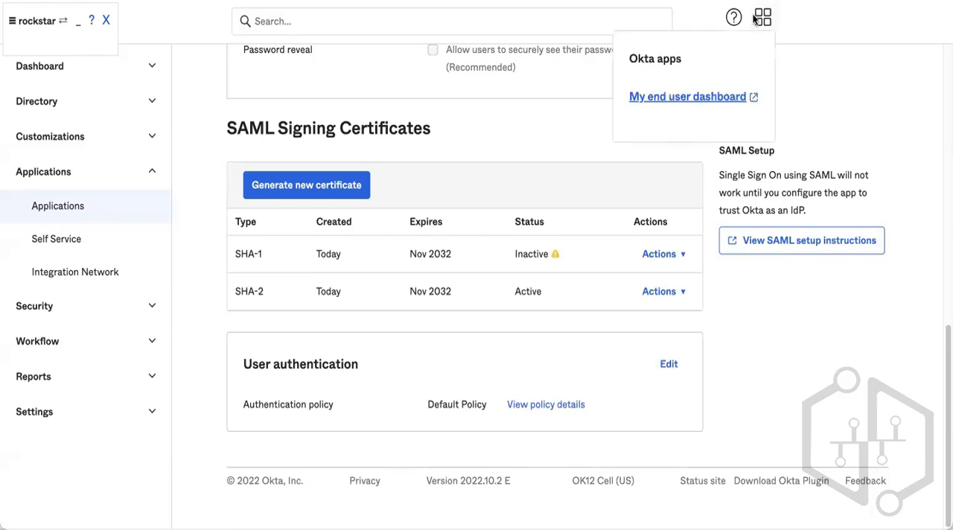
Assign the remaining person to Test SAML-1 from the Assignments tab.
{"action": "scroll", "coordinate": [570, 214], "scroll_direction": "up", "scroll_amount": 10}
{"action": "left_click", "coordinate": [393, 172]}
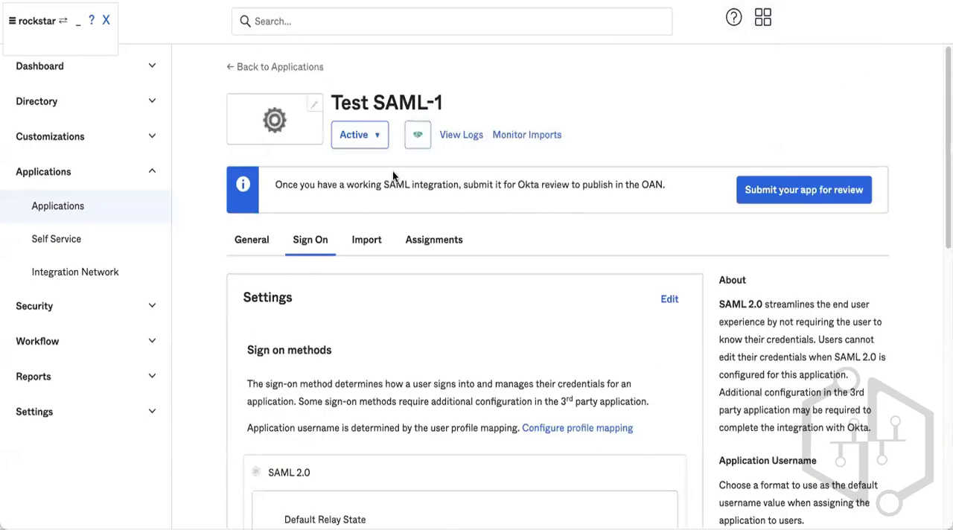
{"action": "left_click", "coordinate": [434, 240]}
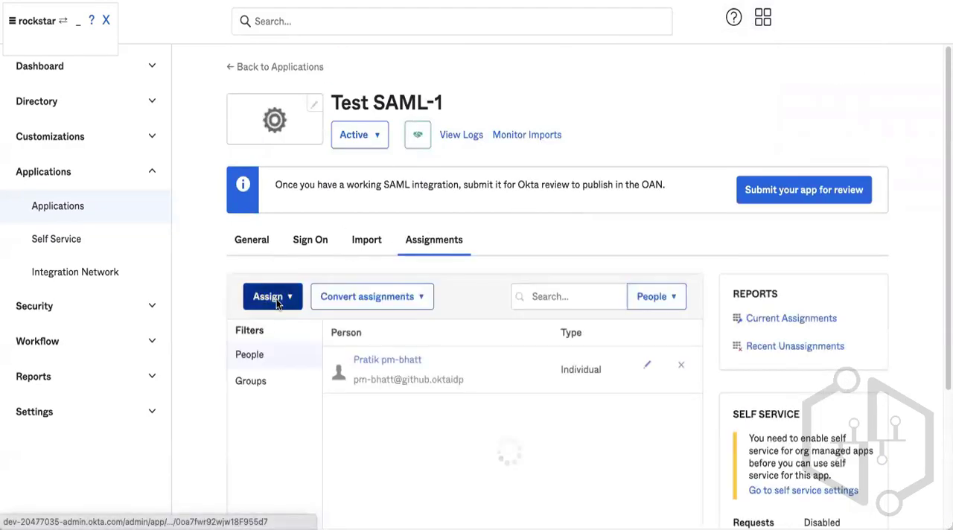
{"action": "left_click", "coordinate": [271, 296]}
{"action": "left_click", "coordinate": [276, 323]}
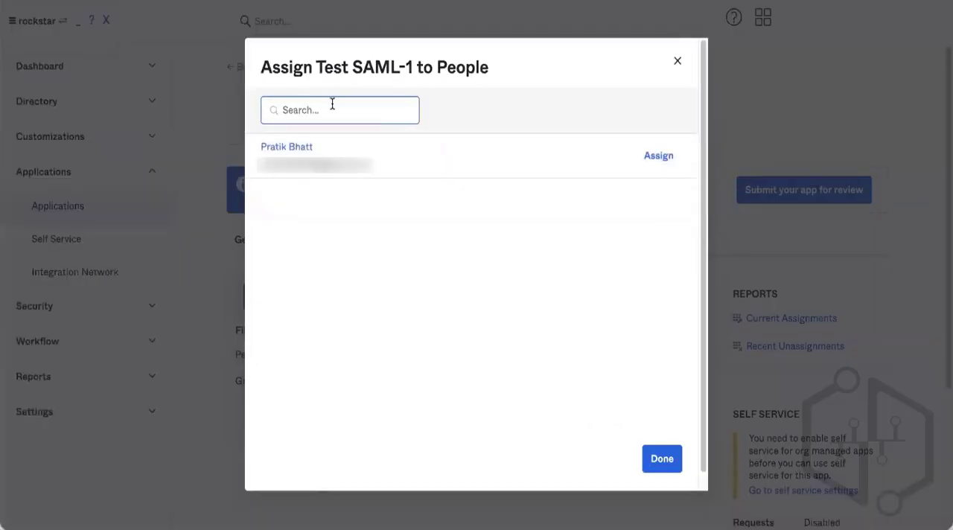
{"action": "left_click", "coordinate": [659, 157]}
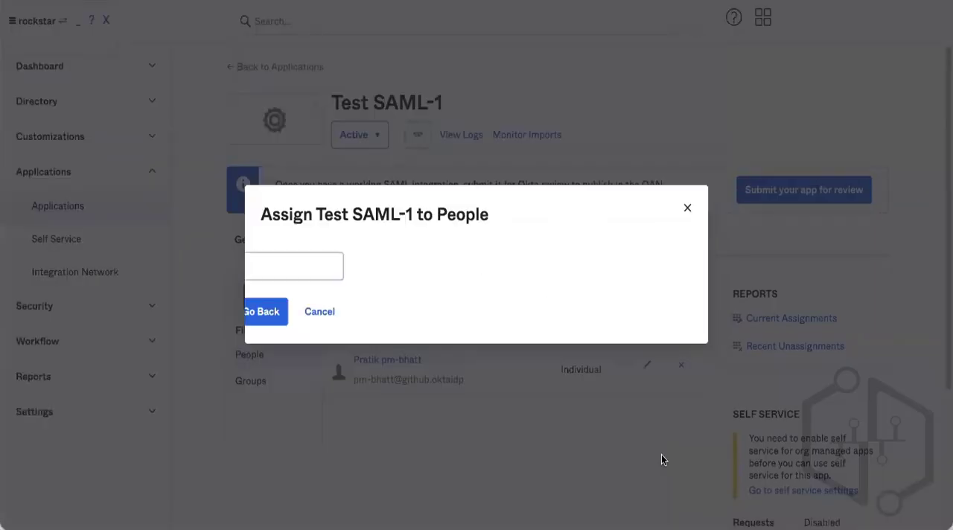
{"action": "left_click", "coordinate": [584, 312]}
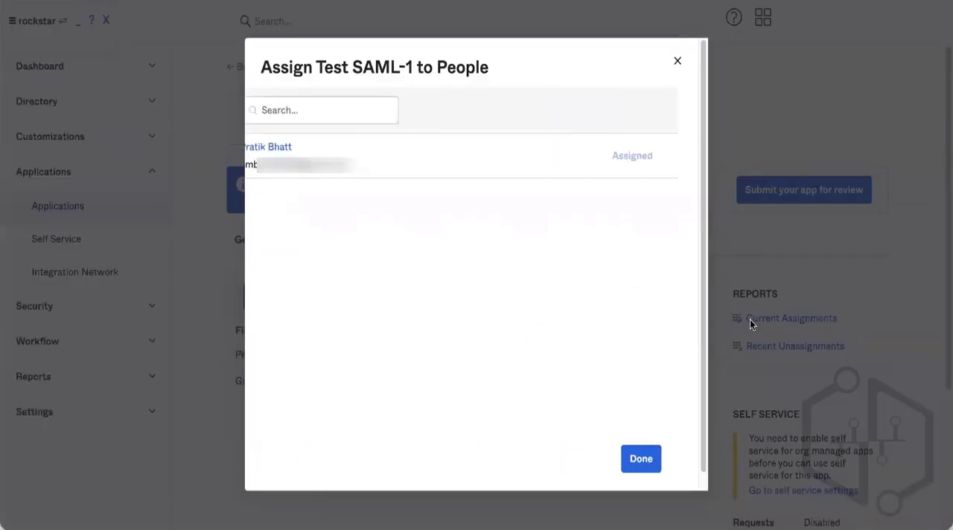
{"action": "left_click", "coordinate": [645, 458]}
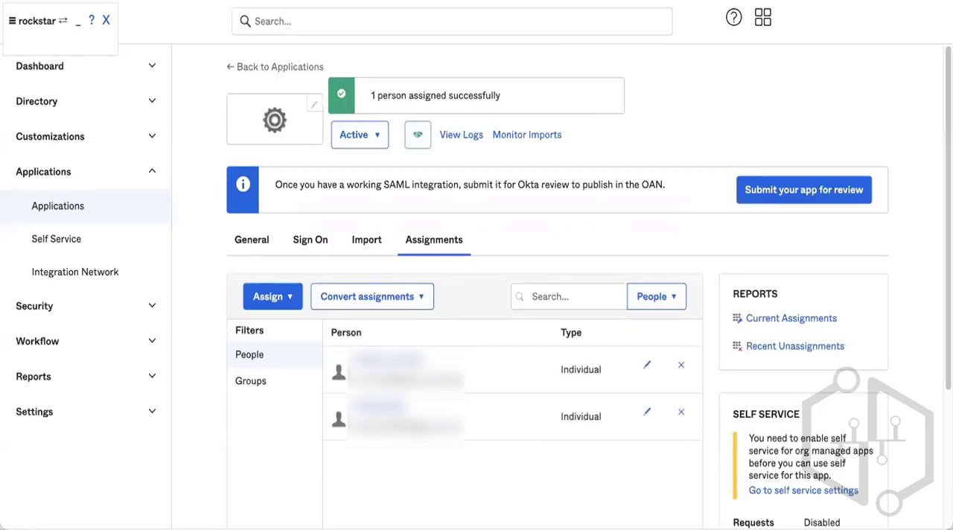
Open the end user dashboard from the Okta apps menu and attempt to sign in with the prefilled username.
{"action": "left_click", "coordinate": [763, 18]}
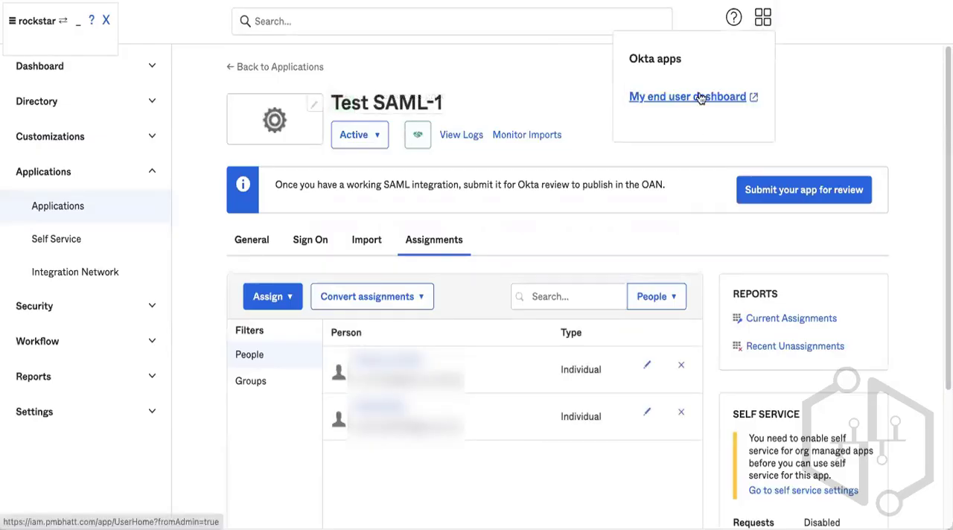
{"action": "left_click", "coordinate": [601, 94]}
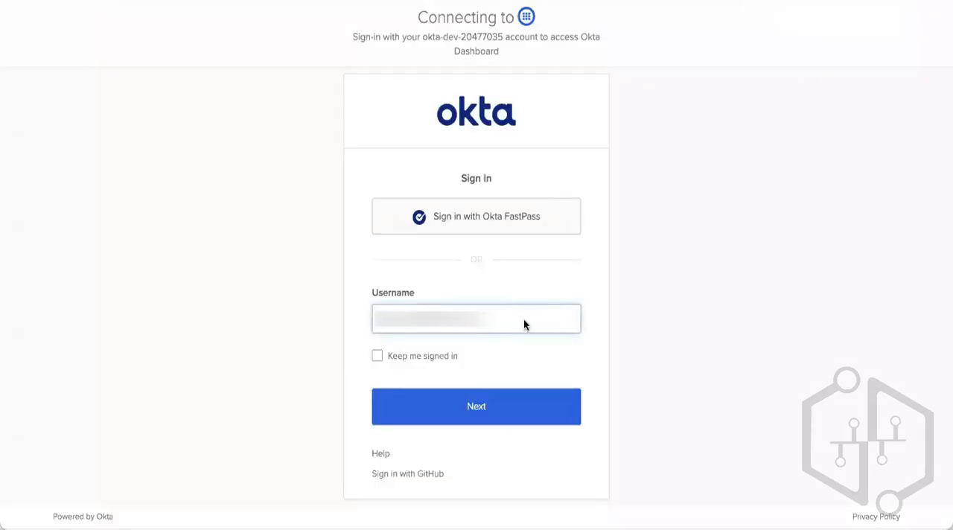
{"action": "left_click", "coordinate": [500, 409]}
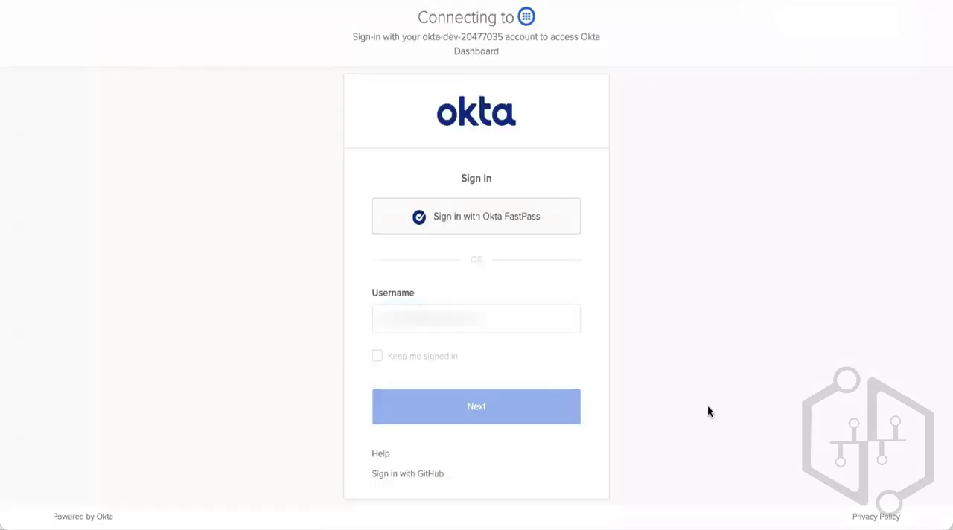
{"action": "left_click", "coordinate": [495, 277]}
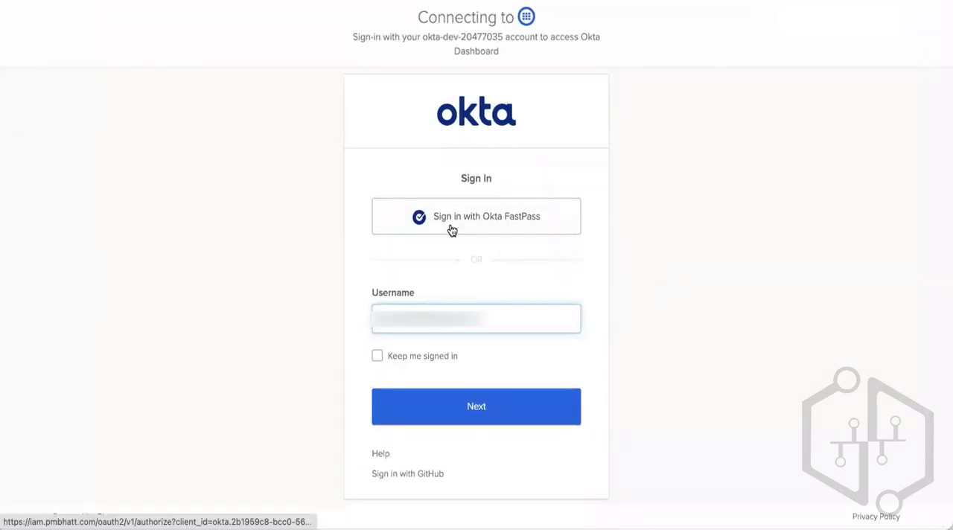
{"action": "left_click", "coordinate": [508, 404]}
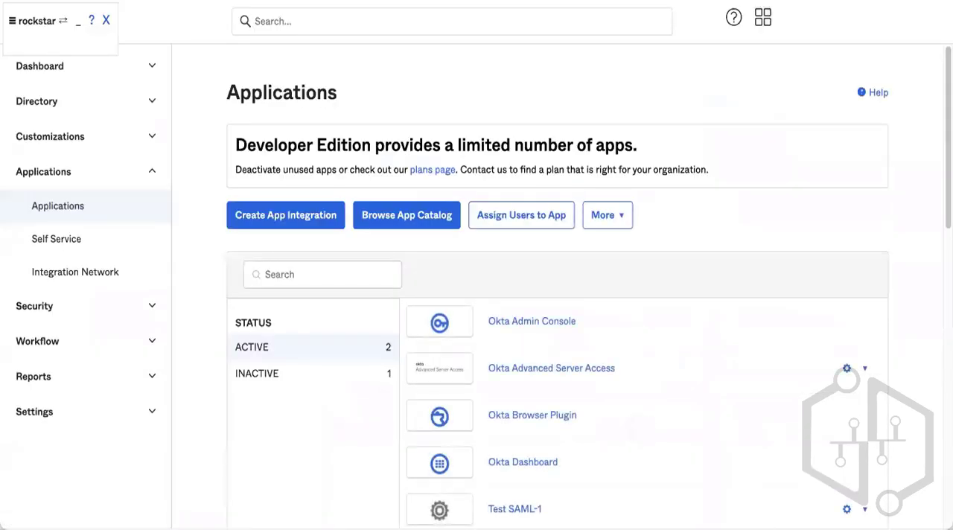
Open the Okta Dashboard app's authentication policy details and review its rules.
{"action": "scroll", "coordinate": [556, 373], "scroll_direction": "down", "scroll_amount": 3}
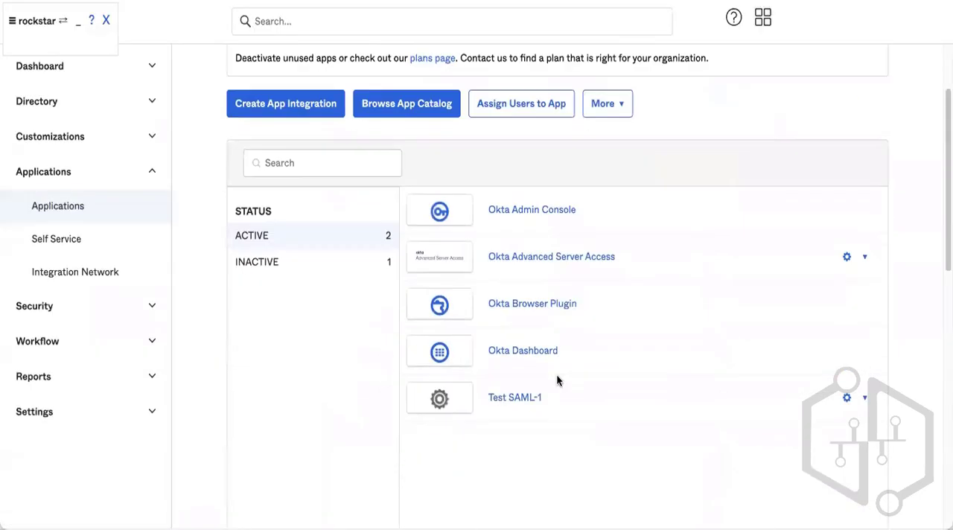
{"action": "left_click", "coordinate": [517, 347]}
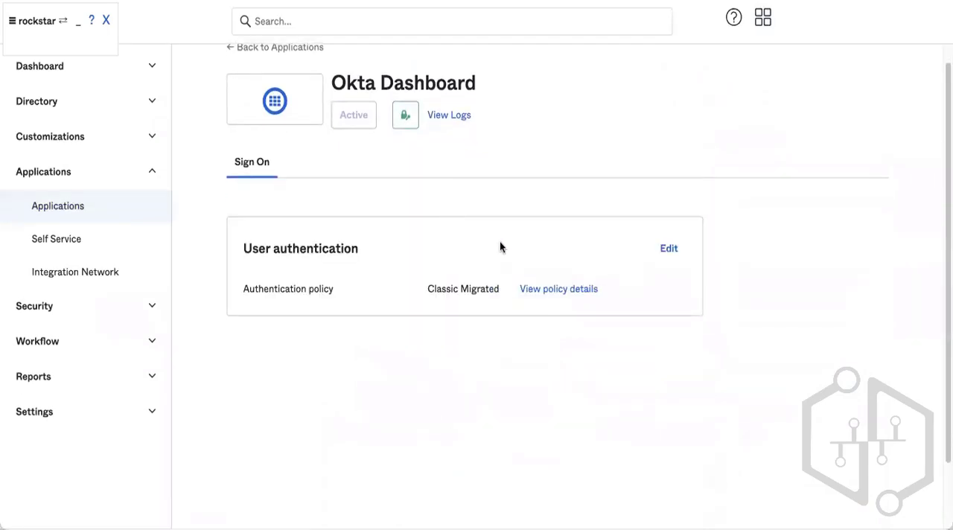
{"action": "left_click", "coordinate": [530, 292]}
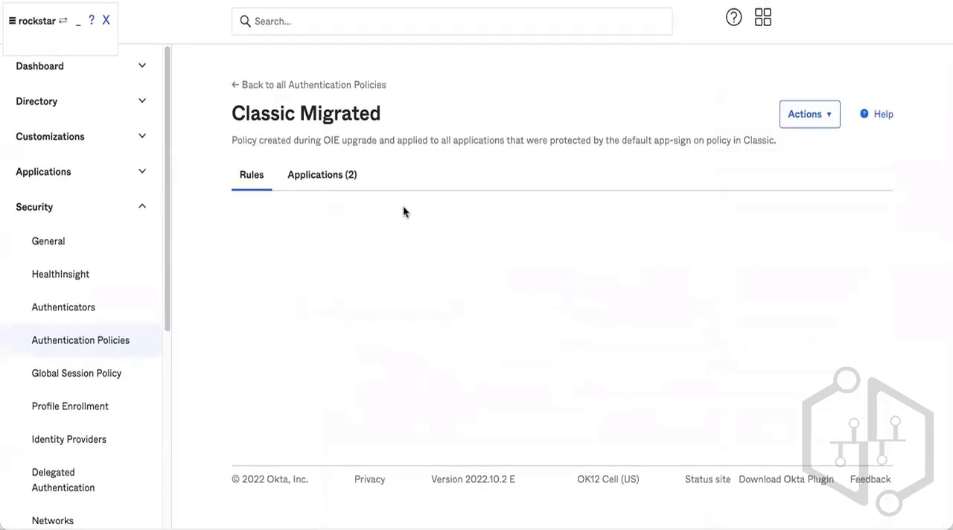
{"action": "scroll", "coordinate": [608, 258], "scroll_direction": "down", "scroll_amount": 2}
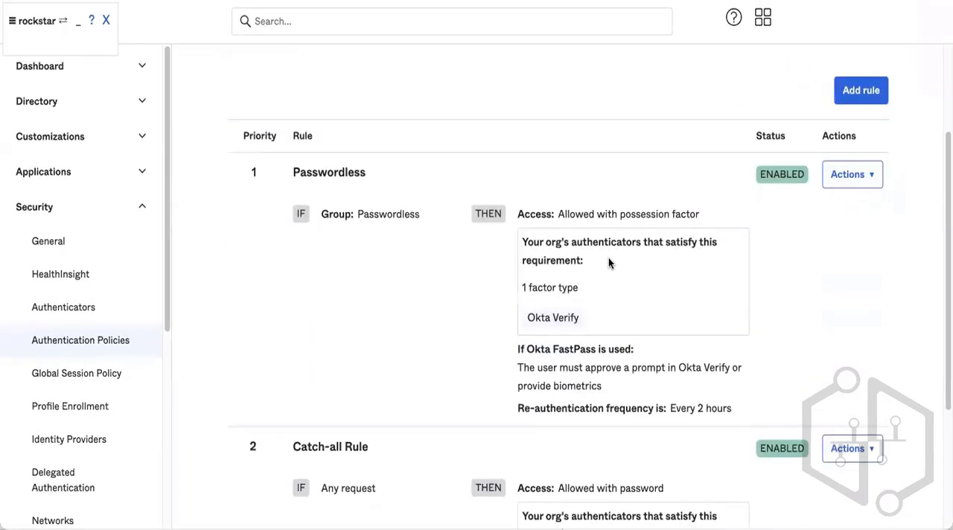
{"action": "left_click", "coordinate": [846, 174]}
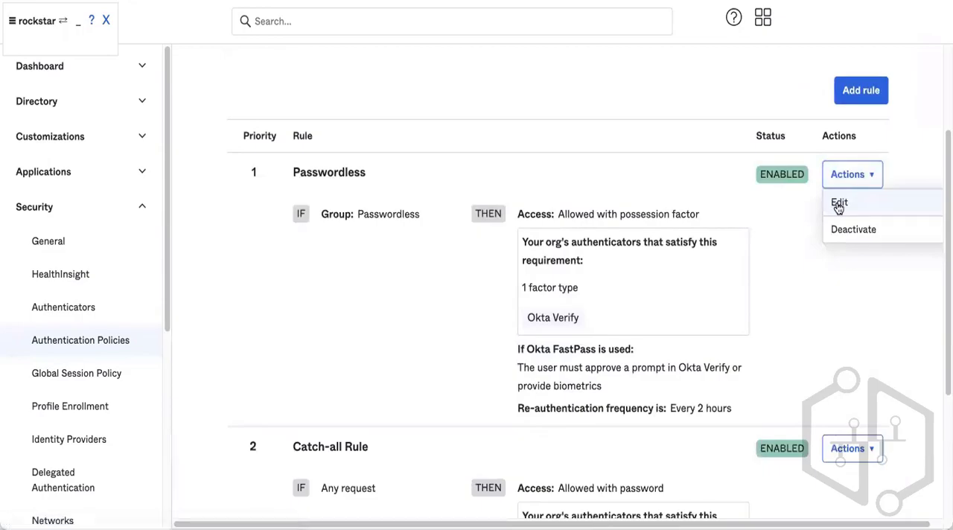
{"action": "left_click", "coordinate": [839, 203]}
{"action": "key", "text": "Escape"}
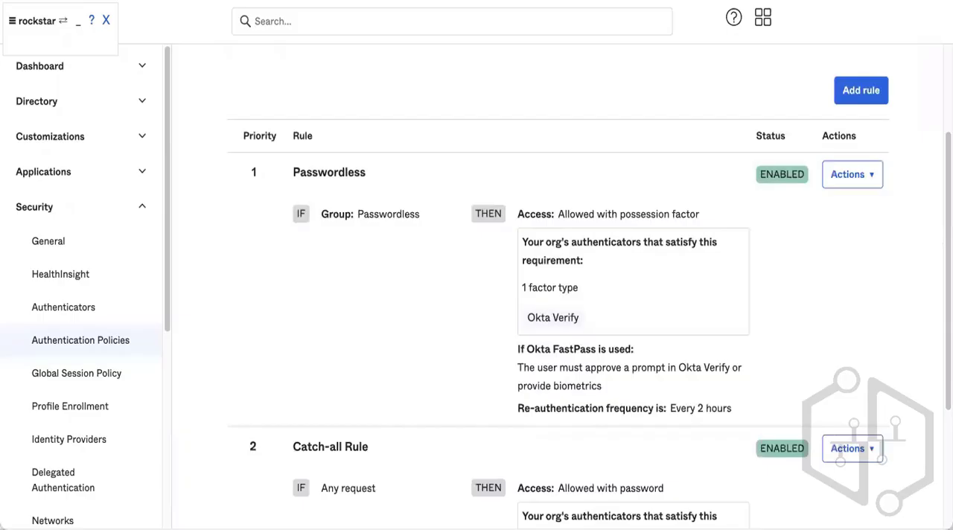
Deactivate the Passwordless rule in the Classic Migrated authentication policy.
{"action": "left_click", "coordinate": [878, 181]}
{"action": "left_click", "coordinate": [864, 229]}
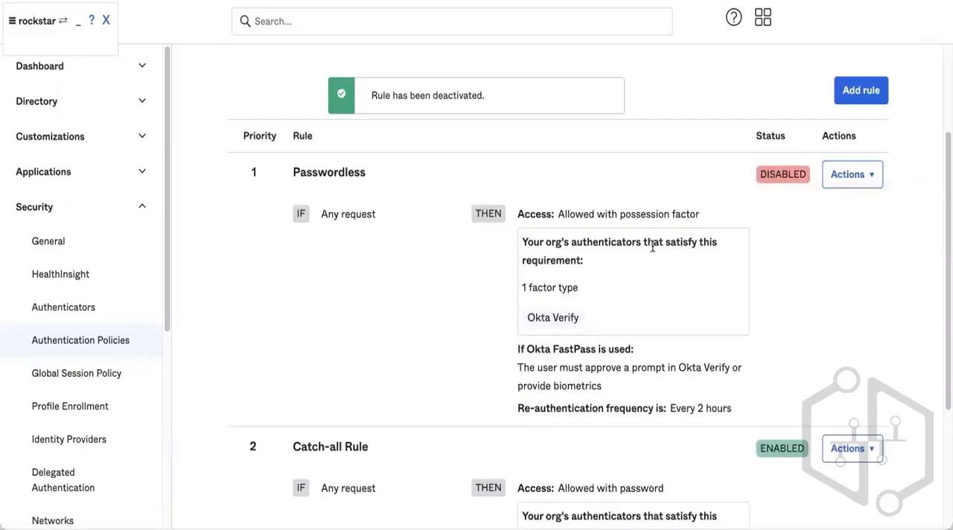
{"action": "scroll", "coordinate": [652, 245], "scroll_direction": "down", "scroll_amount": 3}
{"action": "scroll", "coordinate": [652, 245], "scroll_direction": "up", "scroll_amount": 5}
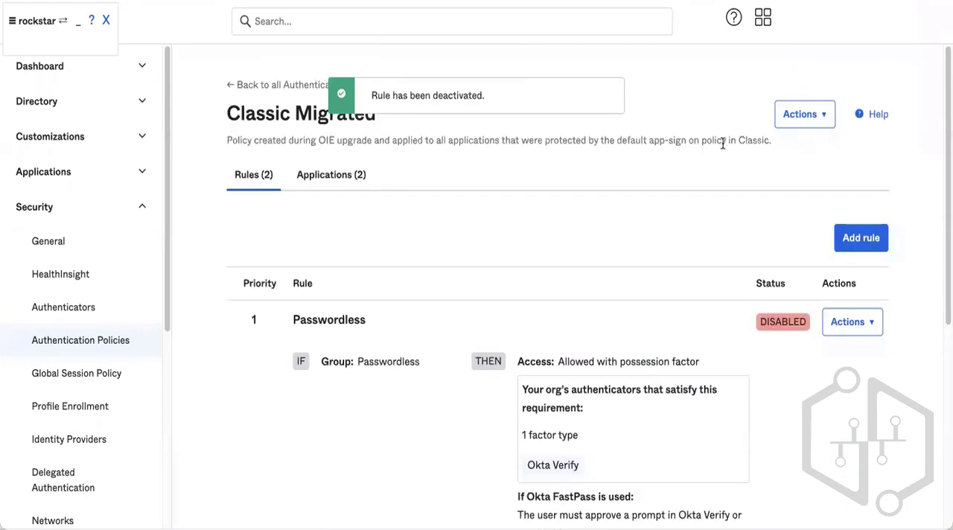
Open the end user dashboard from the Okta apps menu and try signing in with GitHub.
{"action": "left_click", "coordinate": [760, 21]}
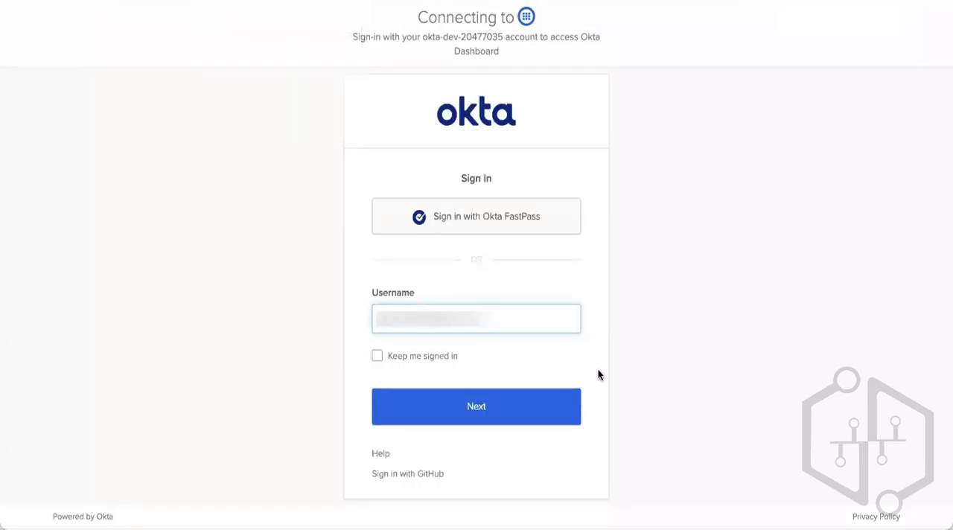
{"action": "left_click", "coordinate": [426, 471]}
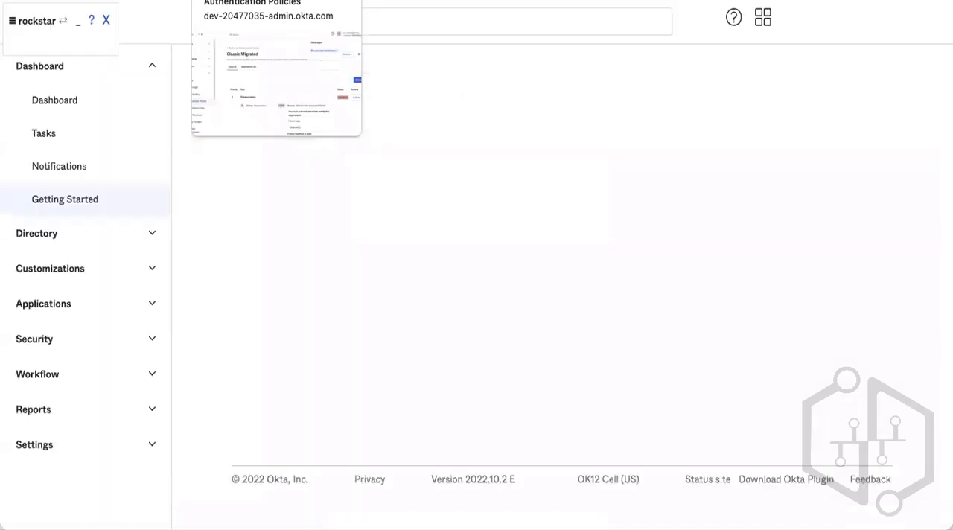
{"action": "left_click", "coordinate": [451, 0]}
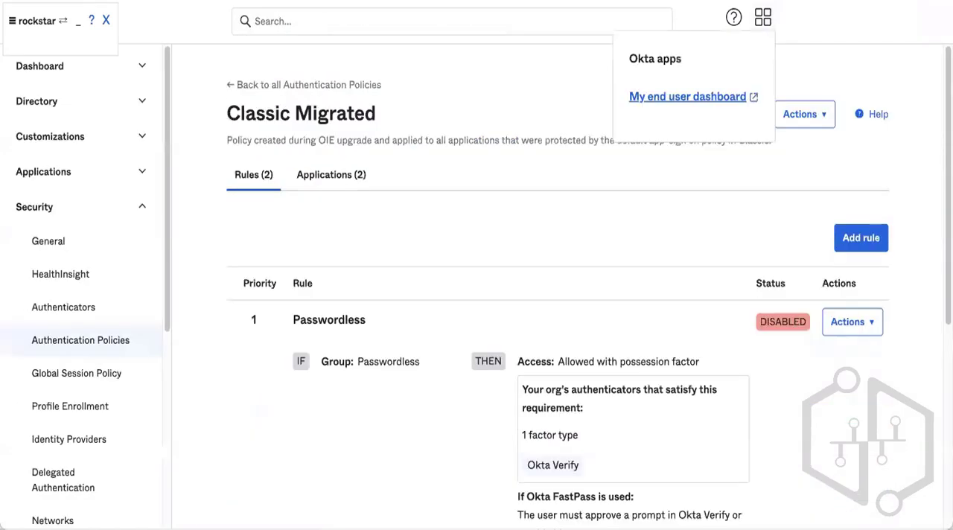
{"action": "left_click", "coordinate": [684, 96]}
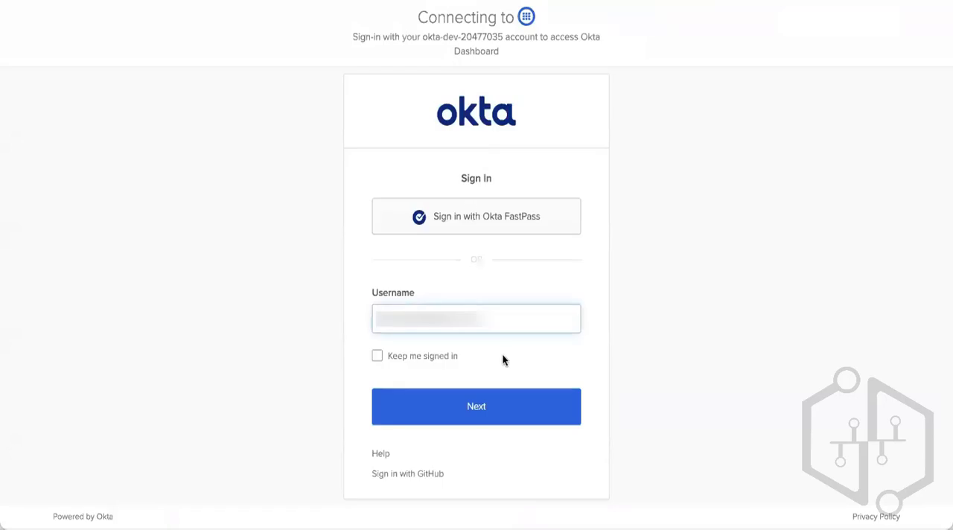
{"action": "left_click", "coordinate": [516, 403]}
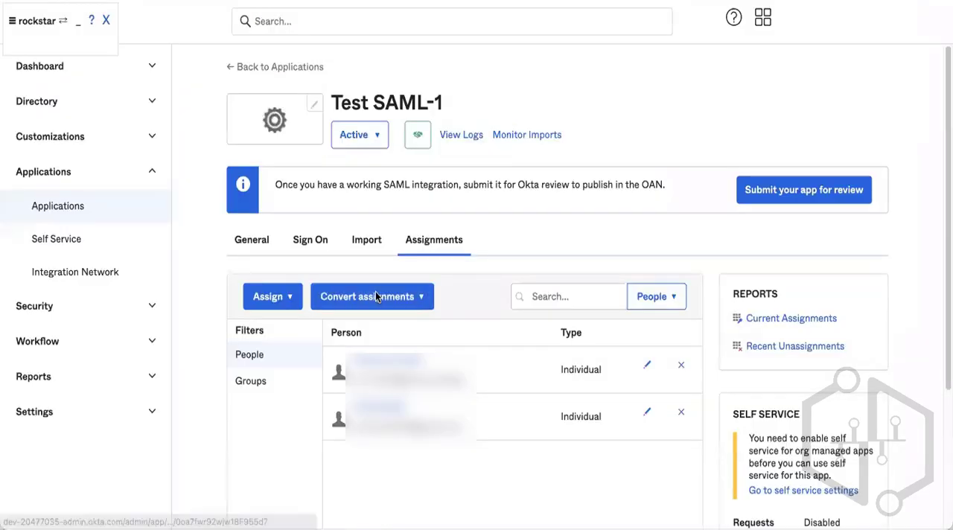
Open the user's profile from the Directory People list and try resending the password email, cancelling the dialog.
{"action": "left_click", "coordinate": [70, 107]}
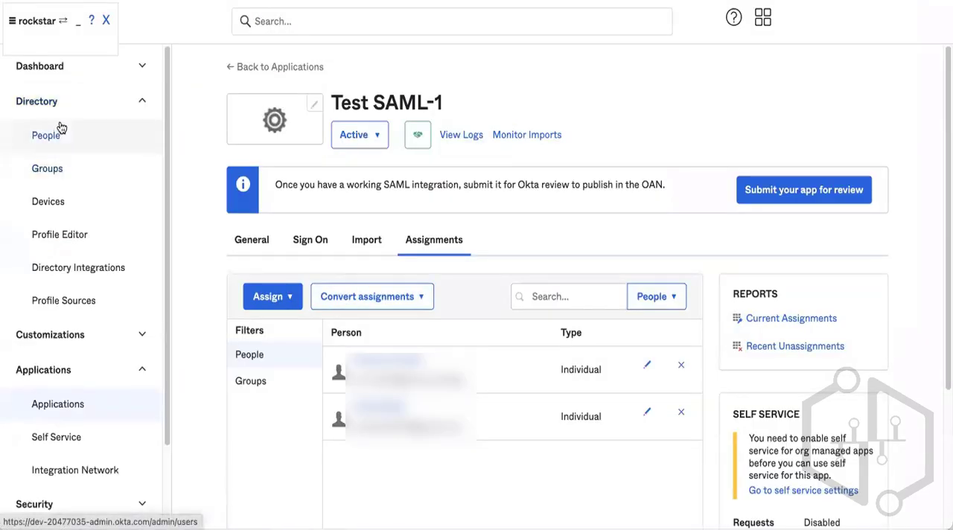
{"action": "left_click", "coordinate": [64, 134]}
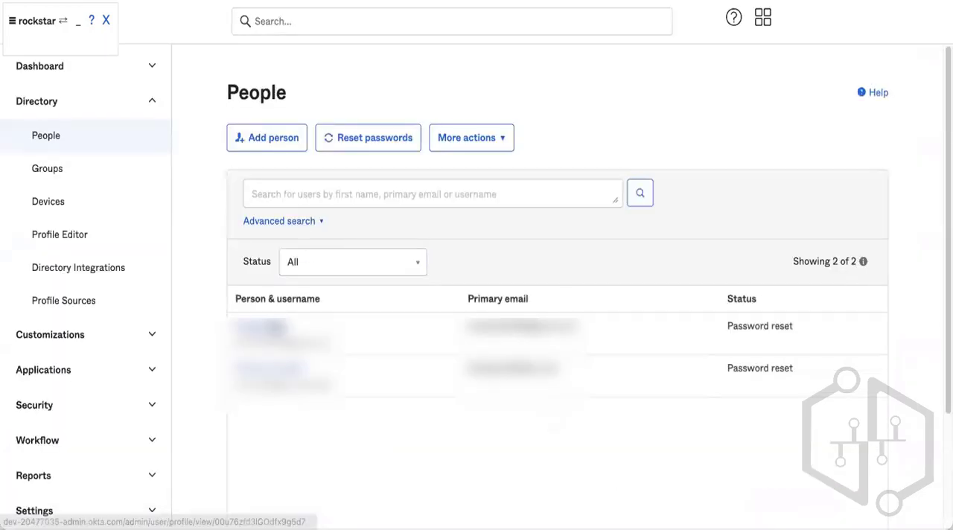
{"action": "left_click", "coordinate": [276, 327]}
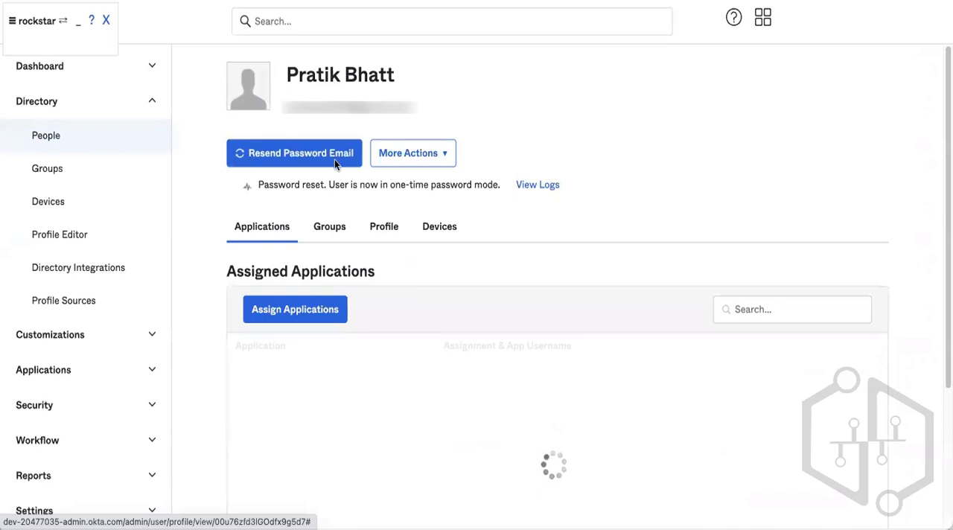
{"action": "left_click", "coordinate": [334, 155]}
{"action": "left_click", "coordinate": [615, 349]}
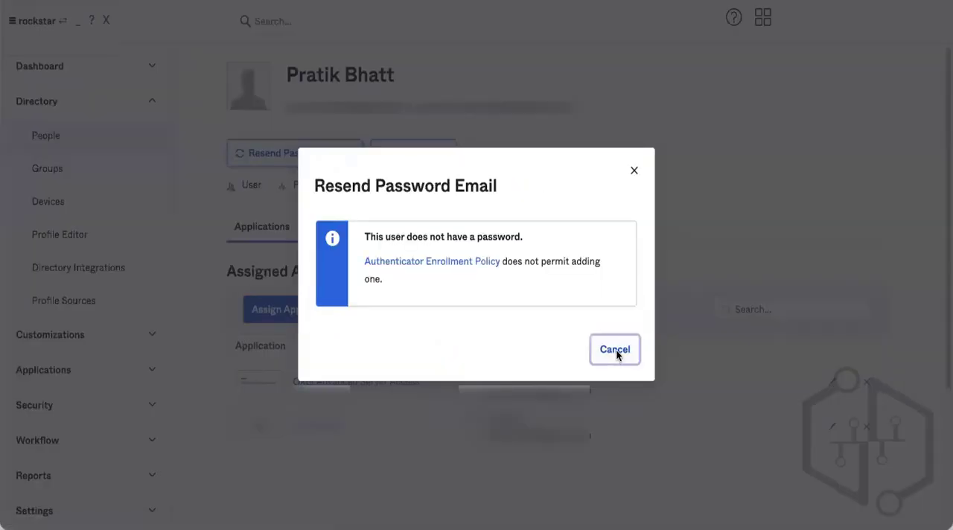
Remove the user from the Passwordless group on the Groups tab and open the password reset options.
{"action": "left_click", "coordinate": [314, 231]}
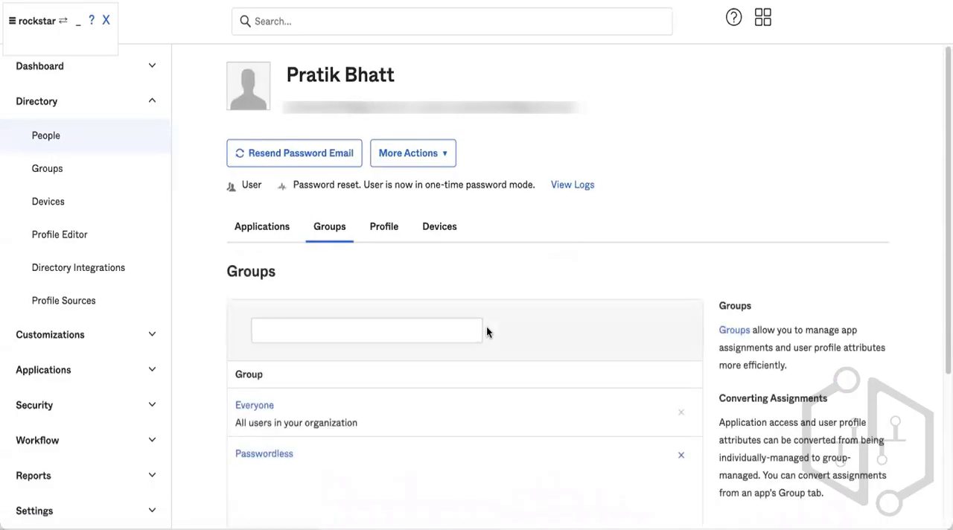
{"action": "left_click", "coordinate": [681, 455]}
{"action": "left_click", "coordinate": [547, 314]}
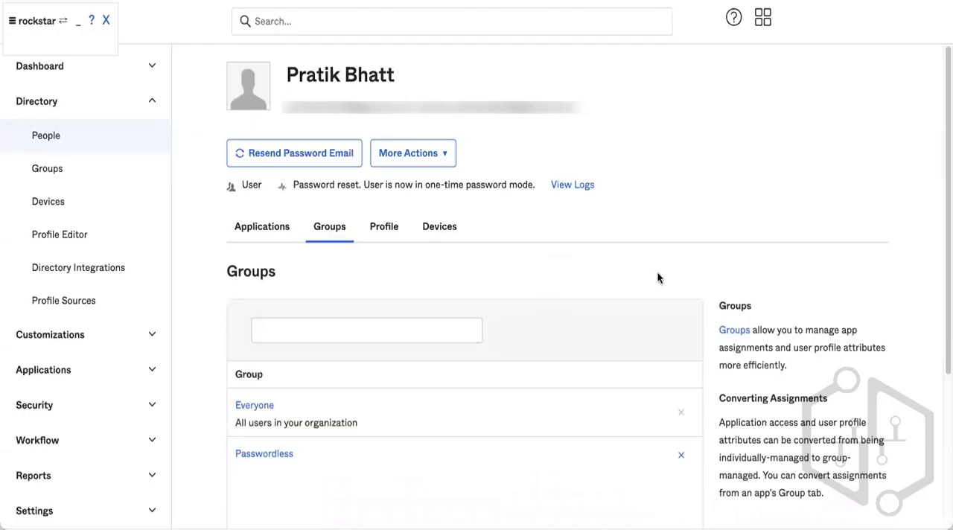
{"action": "key", "text": "super+r"}
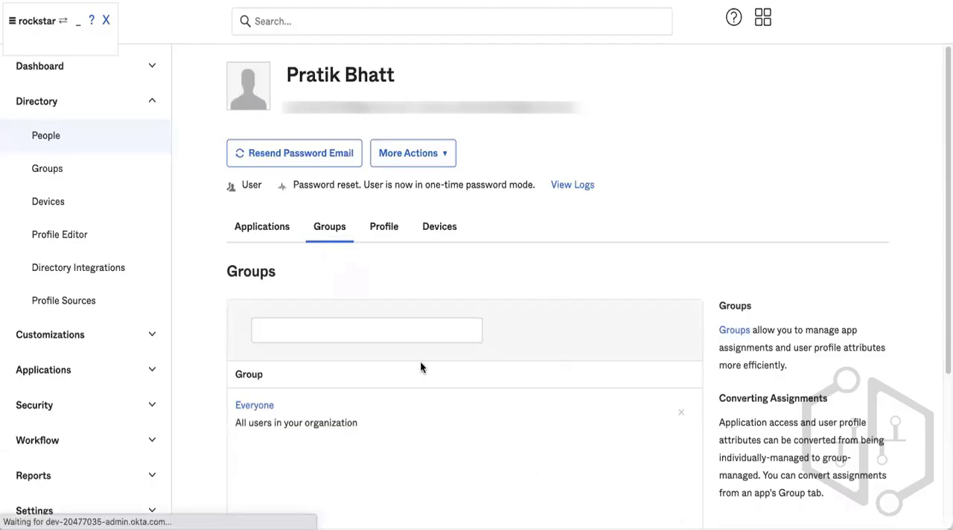
{"action": "left_click", "coordinate": [317, 153]}
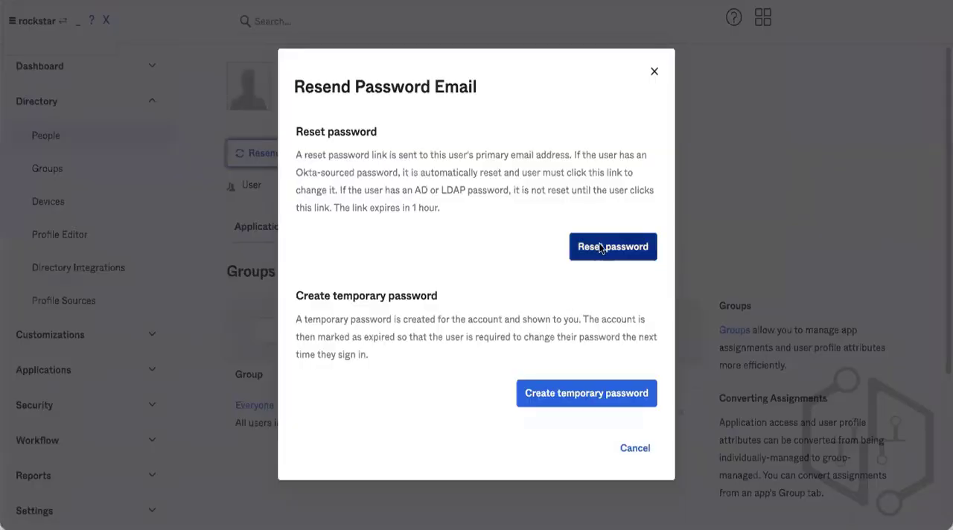
{"action": "left_click", "coordinate": [616, 406]}
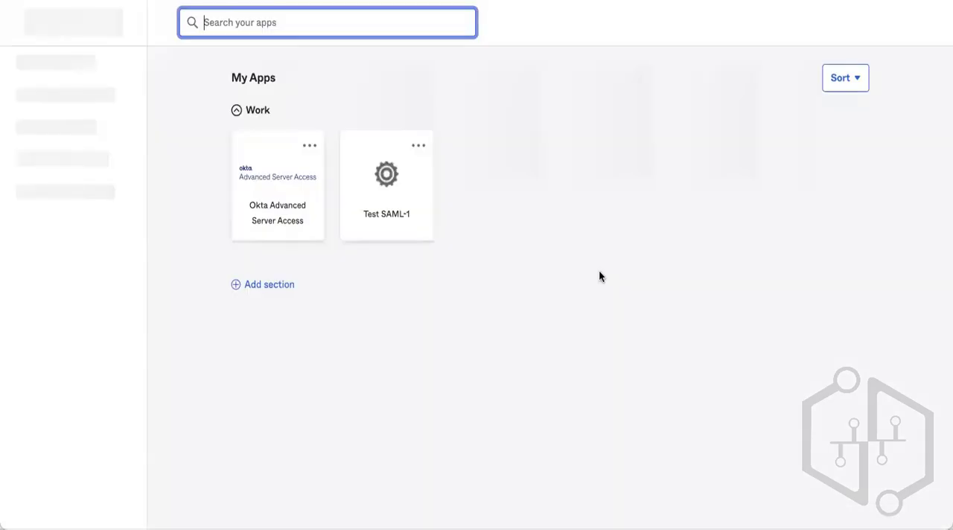
Launch Test SAML-1 from the end user dashboard and review the federated subject and authentication details.
{"action": "left_click", "coordinate": [381, 185]}
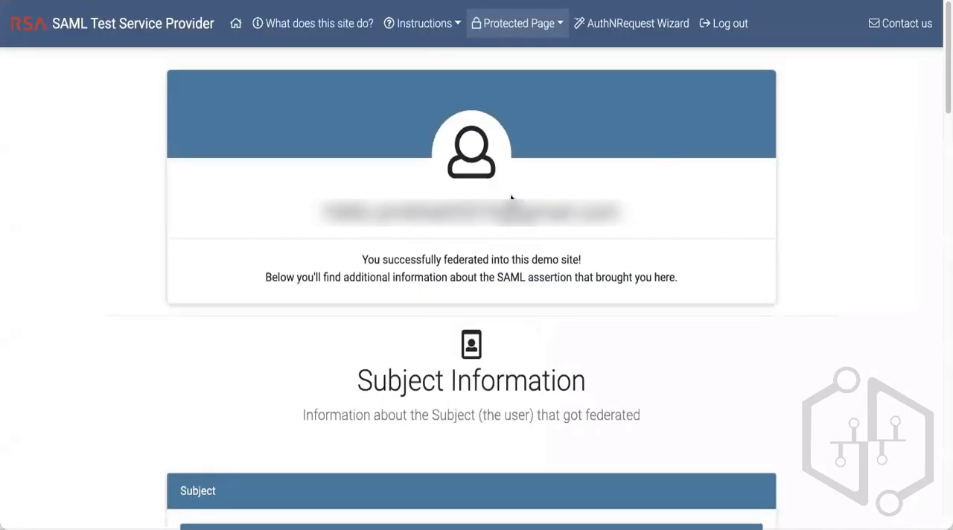
{"action": "triple_click", "coordinate": [365, 259]}
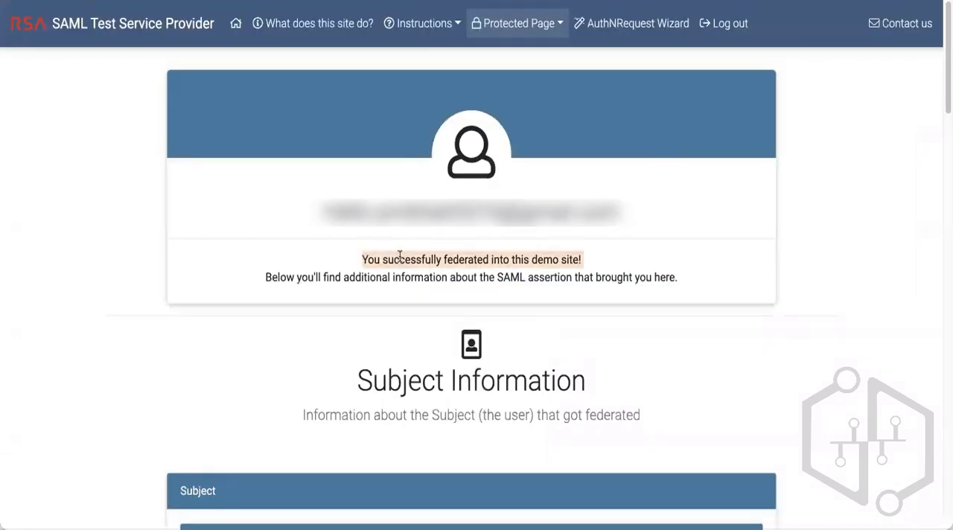
{"action": "left_click", "coordinate": [583, 262]}
{"action": "scroll", "coordinate": [581, 260], "scroll_direction": "down", "scroll_amount": 1}
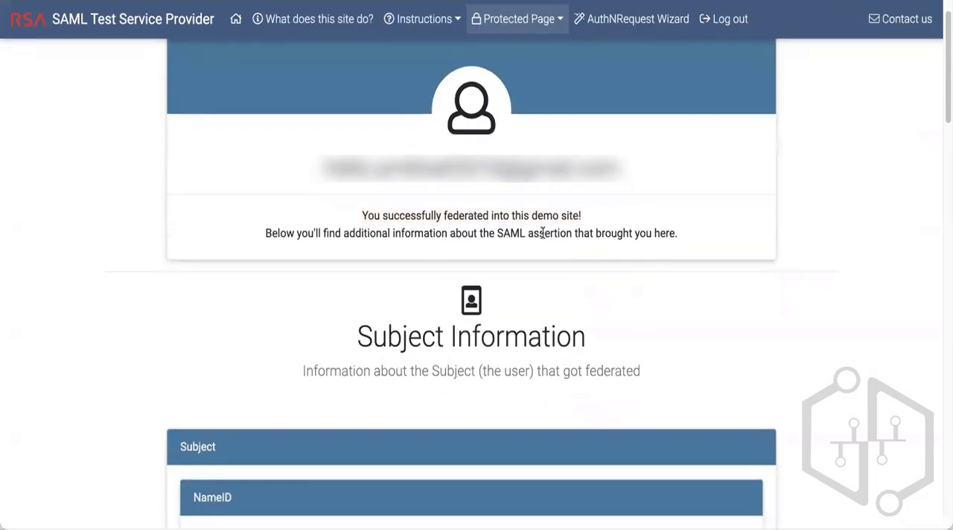
{"action": "scroll", "coordinate": [394, 153], "scroll_direction": "down", "scroll_amount": 6}
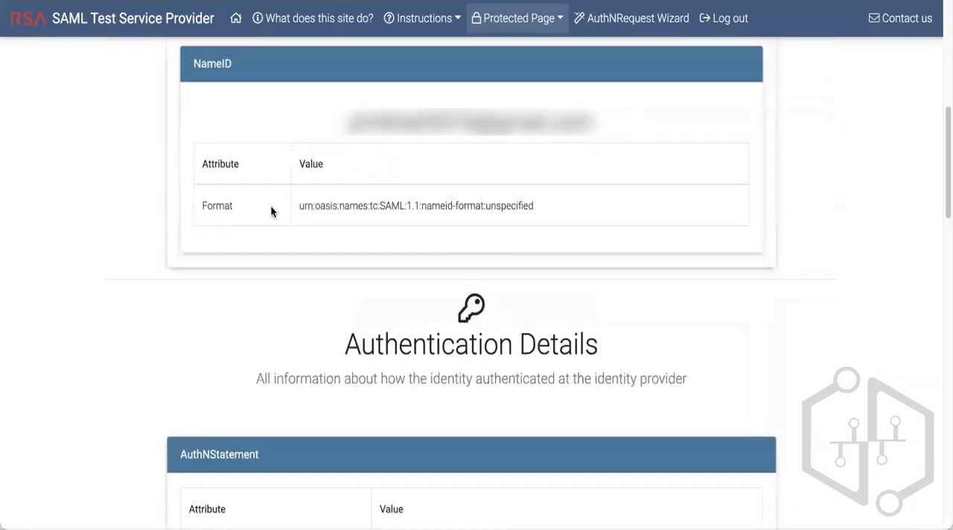
{"action": "scroll", "coordinate": [489, 227], "scroll_direction": "down", "scroll_amount": 5}
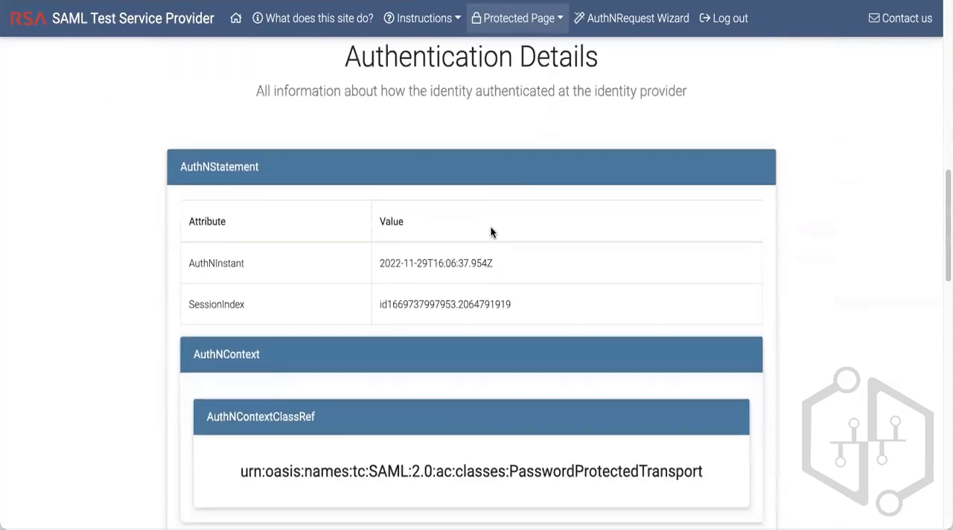
{"action": "scroll", "coordinate": [267, 230], "scroll_direction": "down", "scroll_amount": 3}
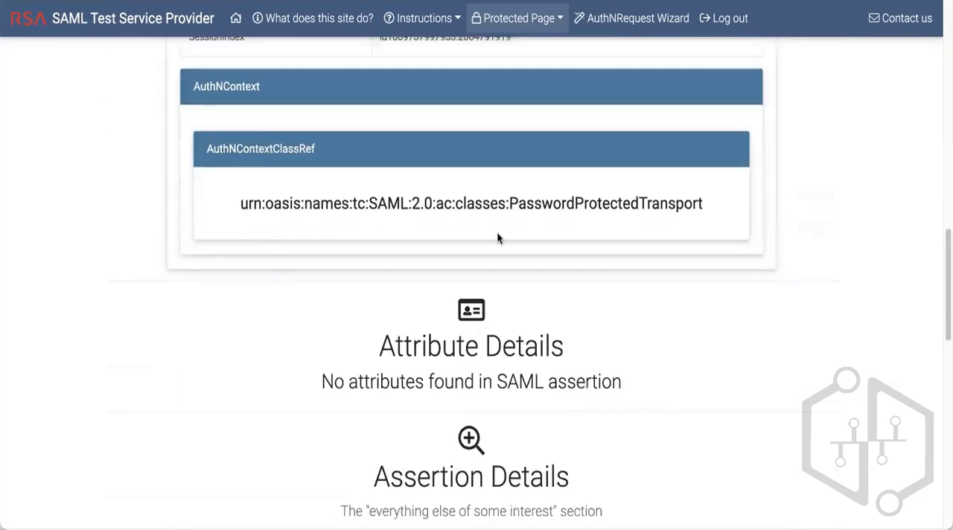
{"action": "scroll", "coordinate": [498, 238], "scroll_direction": "down", "scroll_amount": 3}
{"action": "scroll", "coordinate": [498, 237], "scroll_direction": "down", "scroll_amount": 3}
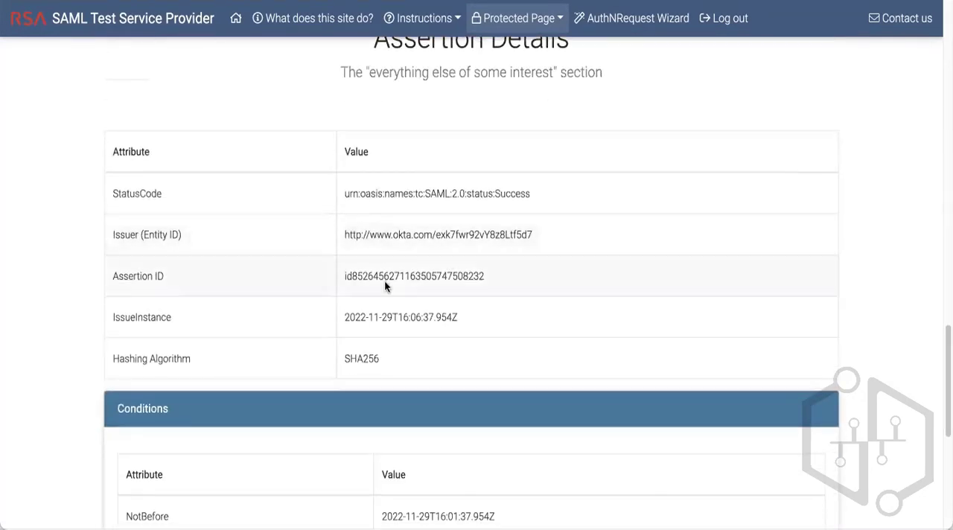
{"action": "scroll", "coordinate": [387, 295], "scroll_direction": "down", "scroll_amount": 5}
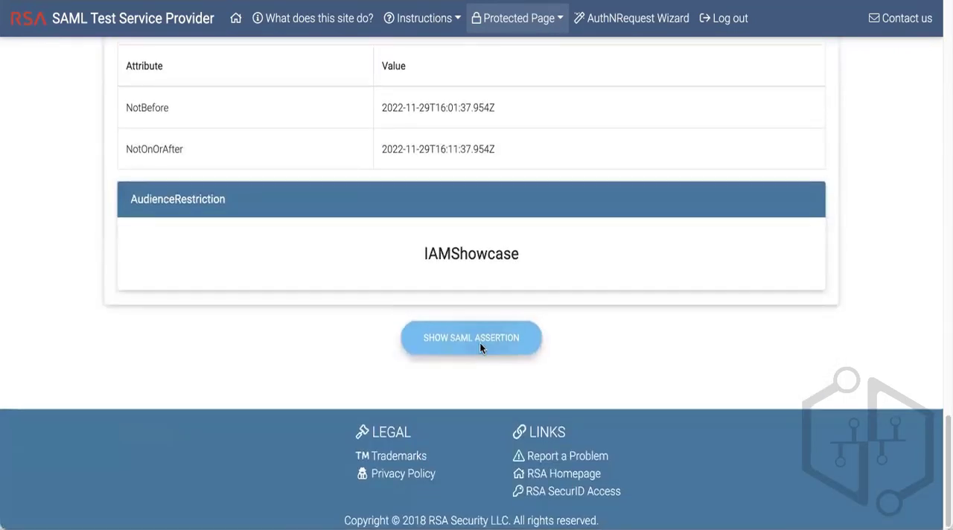
Show the full SAML assertion, review its XML, and close it.
{"action": "left_click", "coordinate": [480, 342]}
{"action": "scroll", "coordinate": [566, 291], "scroll_direction": "down", "scroll_amount": 10}
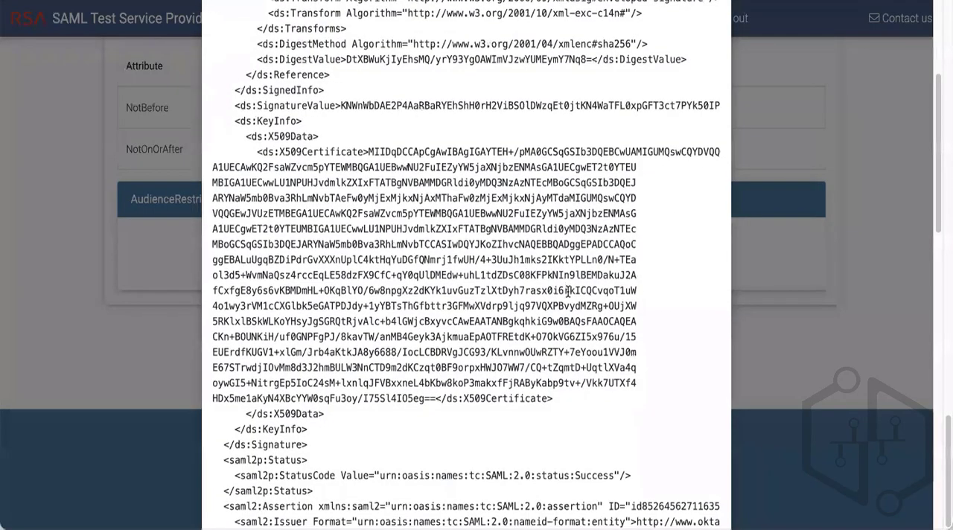
{"action": "scroll", "coordinate": [567, 291], "scroll_direction": "down", "scroll_amount": 5}
{"action": "scroll", "coordinate": [684, 291], "scroll_direction": "up", "scroll_amount": 15}
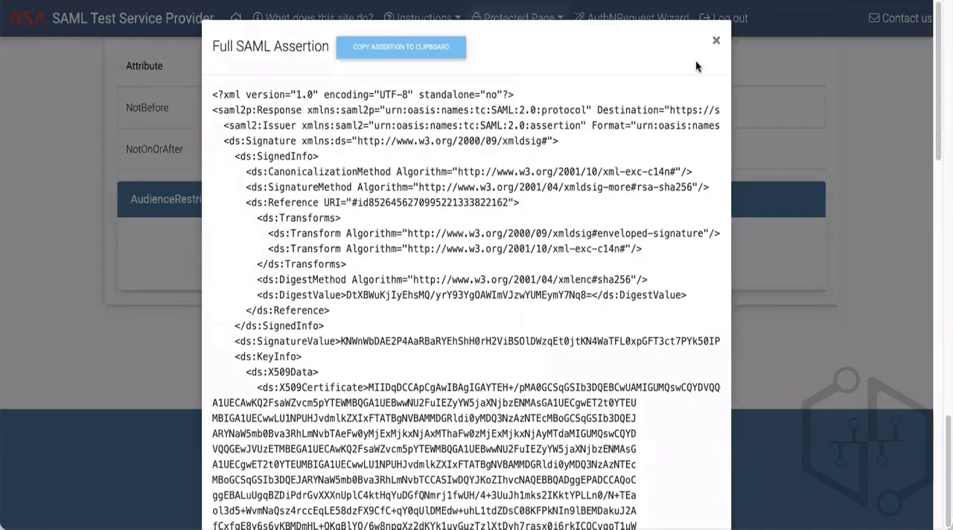
{"action": "left_click", "coordinate": [715, 44]}
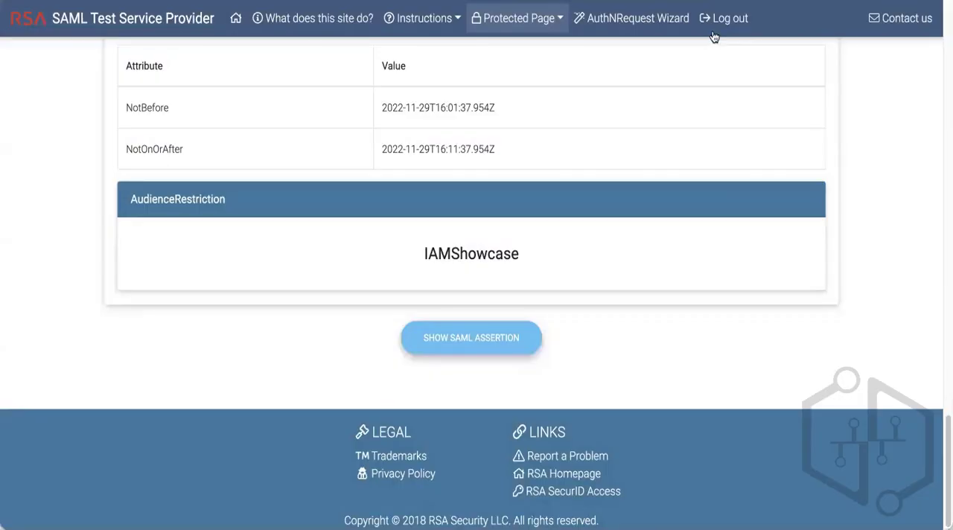
{"action": "scroll", "coordinate": [653, 135], "scroll_direction": "up", "scroll_amount": 1}
{"action": "scroll", "coordinate": [653, 135], "scroll_direction": "up", "scroll_amount": 20}
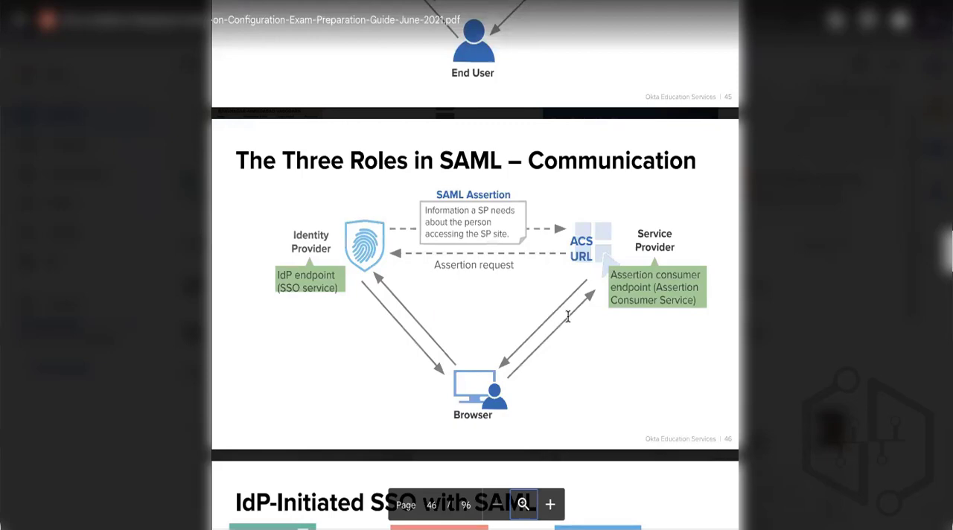
Review the IdP-initiated SSO with SAML diagram in the exam preparation guide PDF.
{"action": "scroll", "coordinate": [375, 265], "scroll_direction": "down", "scroll_amount": 3}
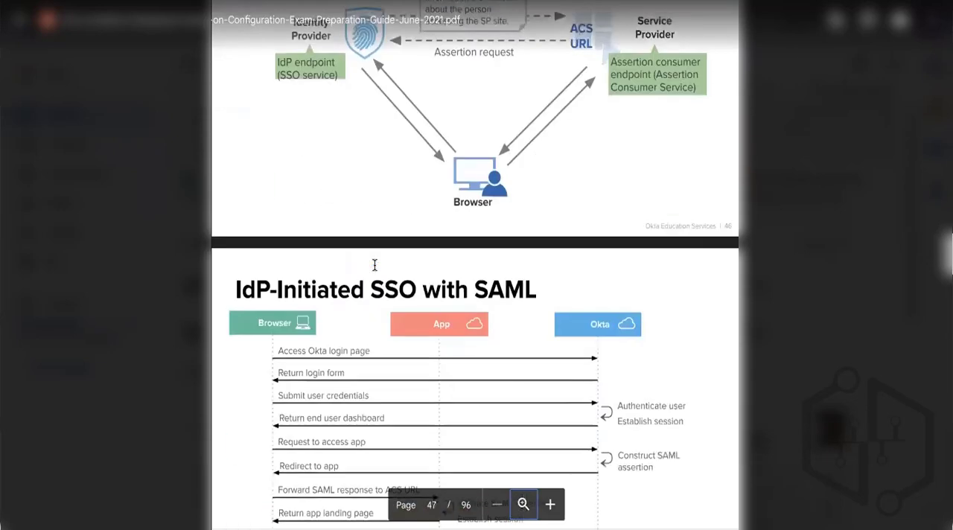
{"action": "scroll", "coordinate": [374, 265], "scroll_direction": "down", "scroll_amount": 2}
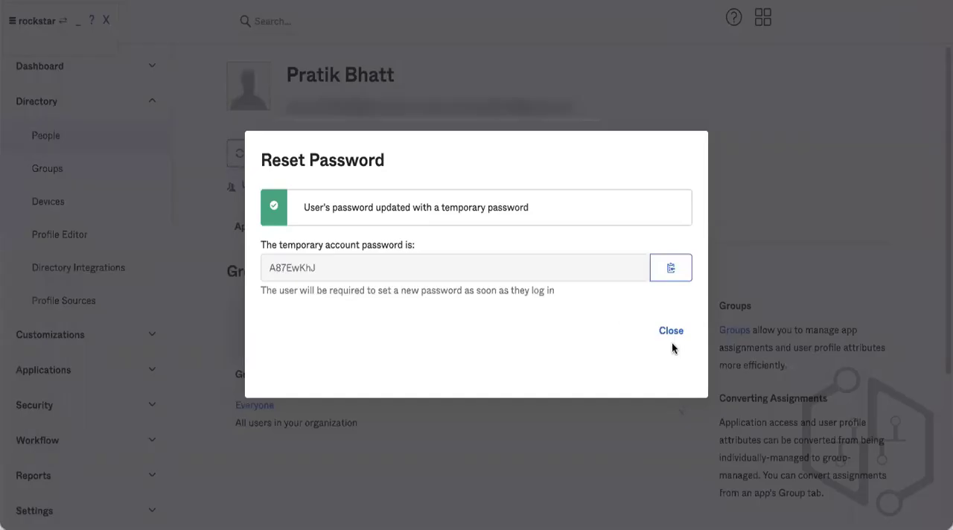
{"action": "left_click", "coordinate": [671, 332]}
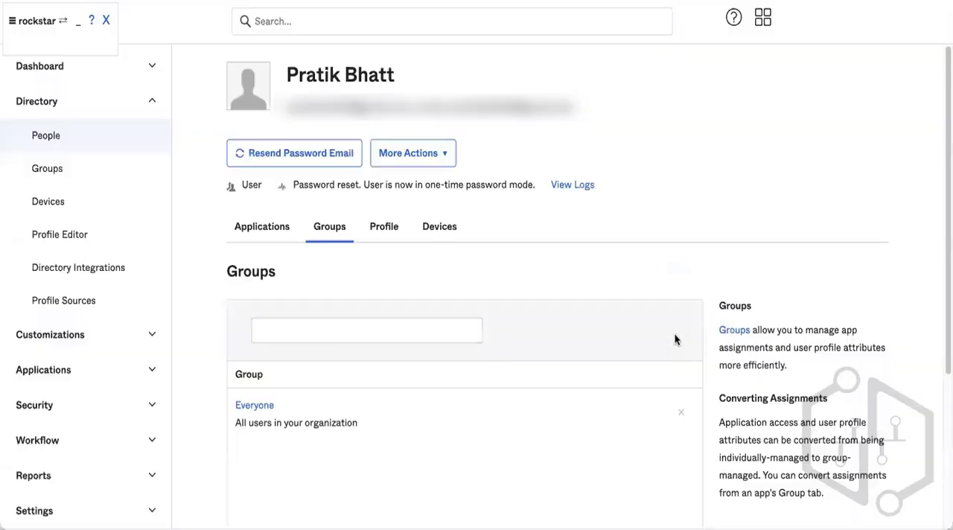